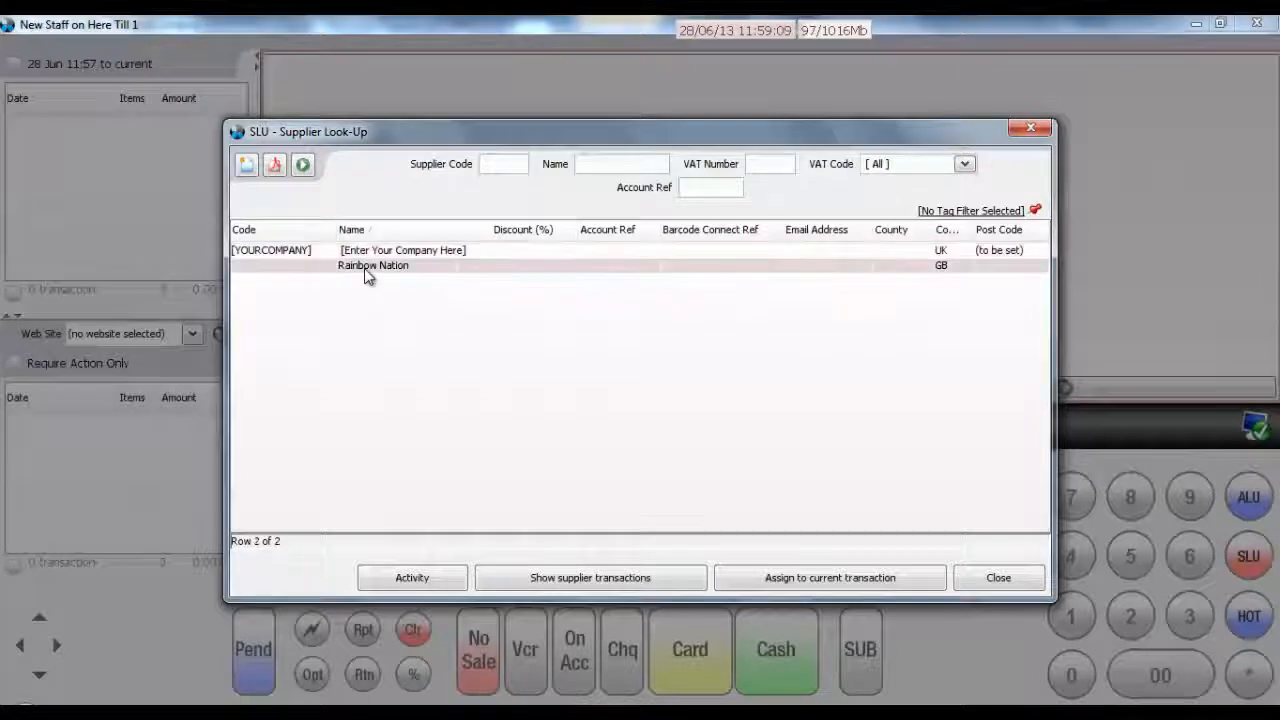
- Start a purchase order for supplier Rainbow Nation and generate replenishment suggestions based on a 12-week sales history
click(848, 584)
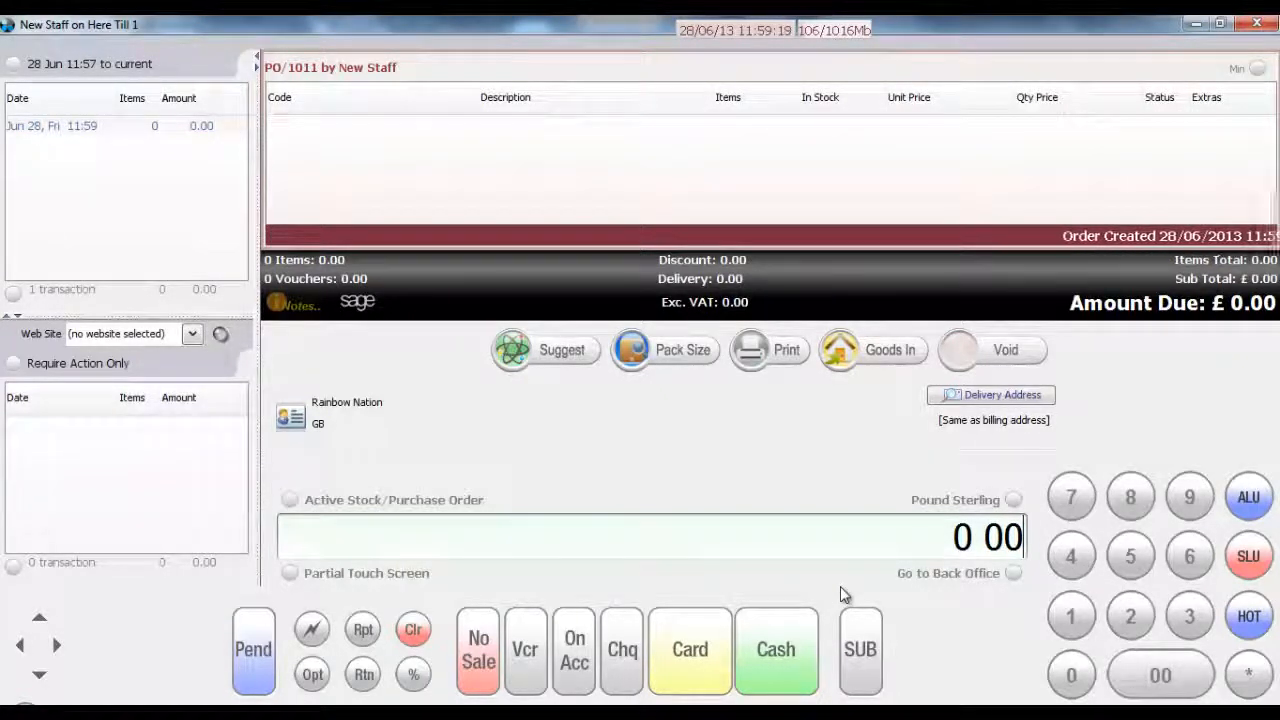
click(539, 359)
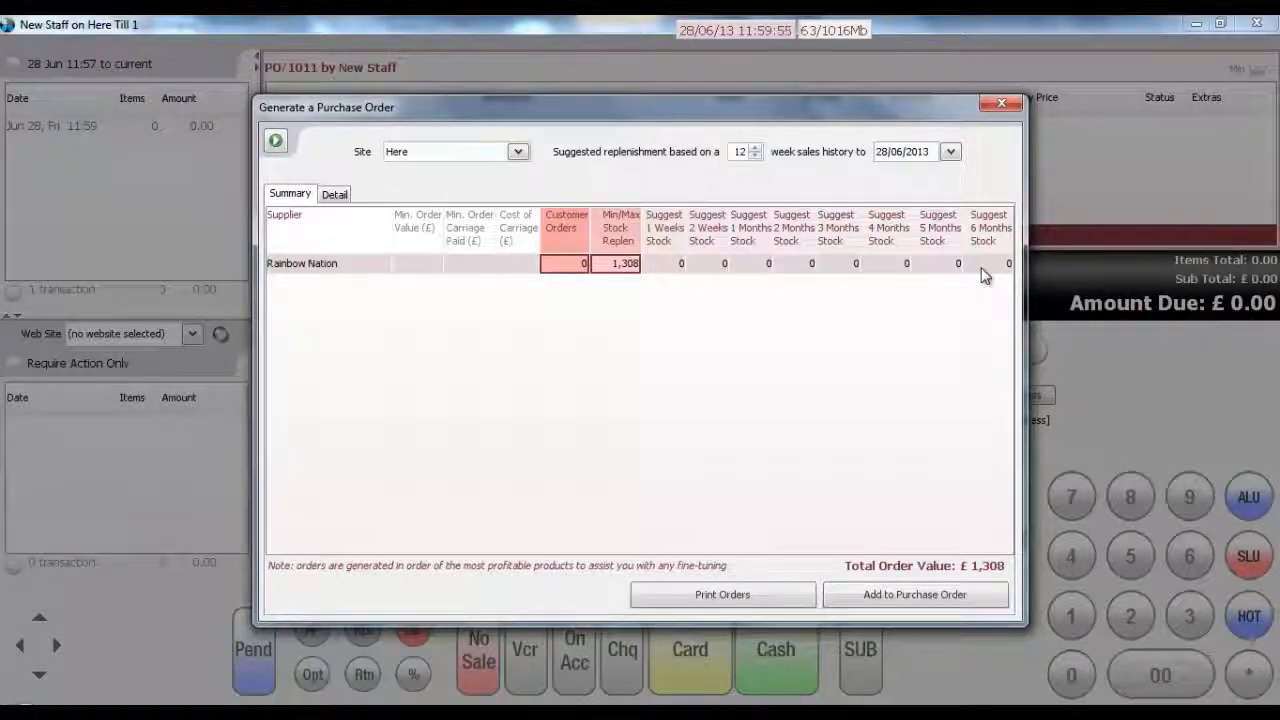
click(758, 158)
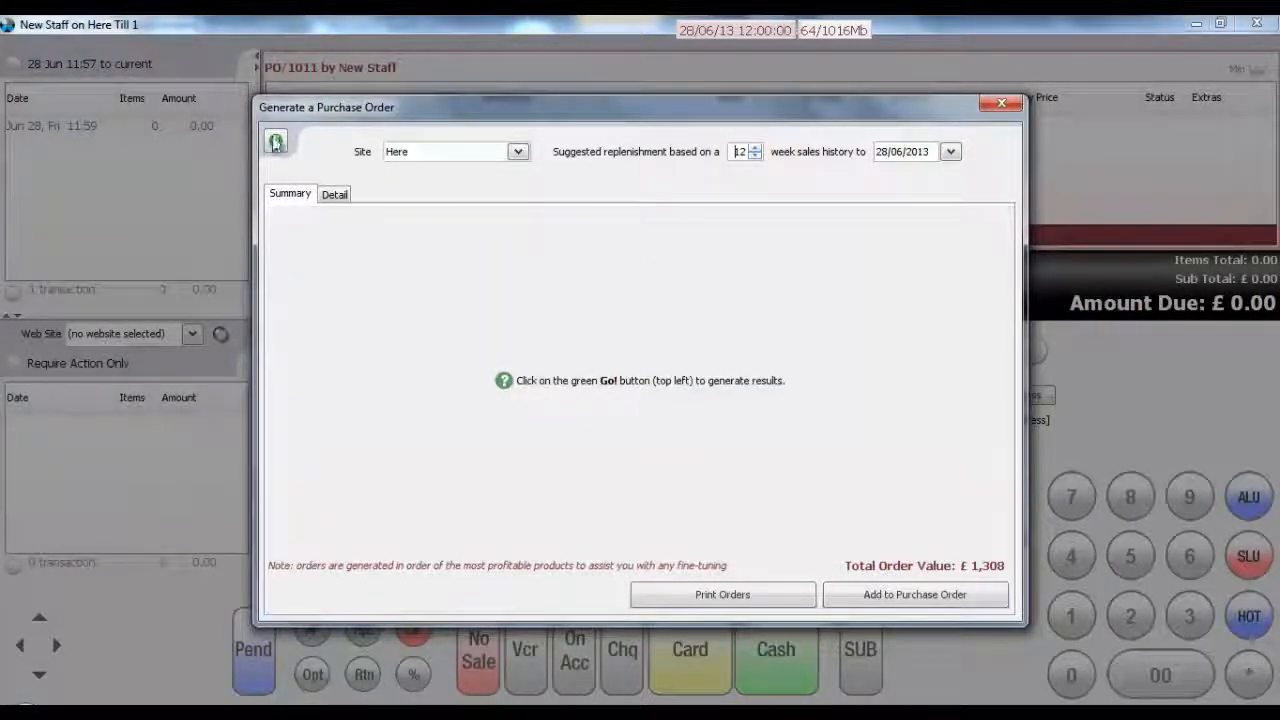
click(276, 141)
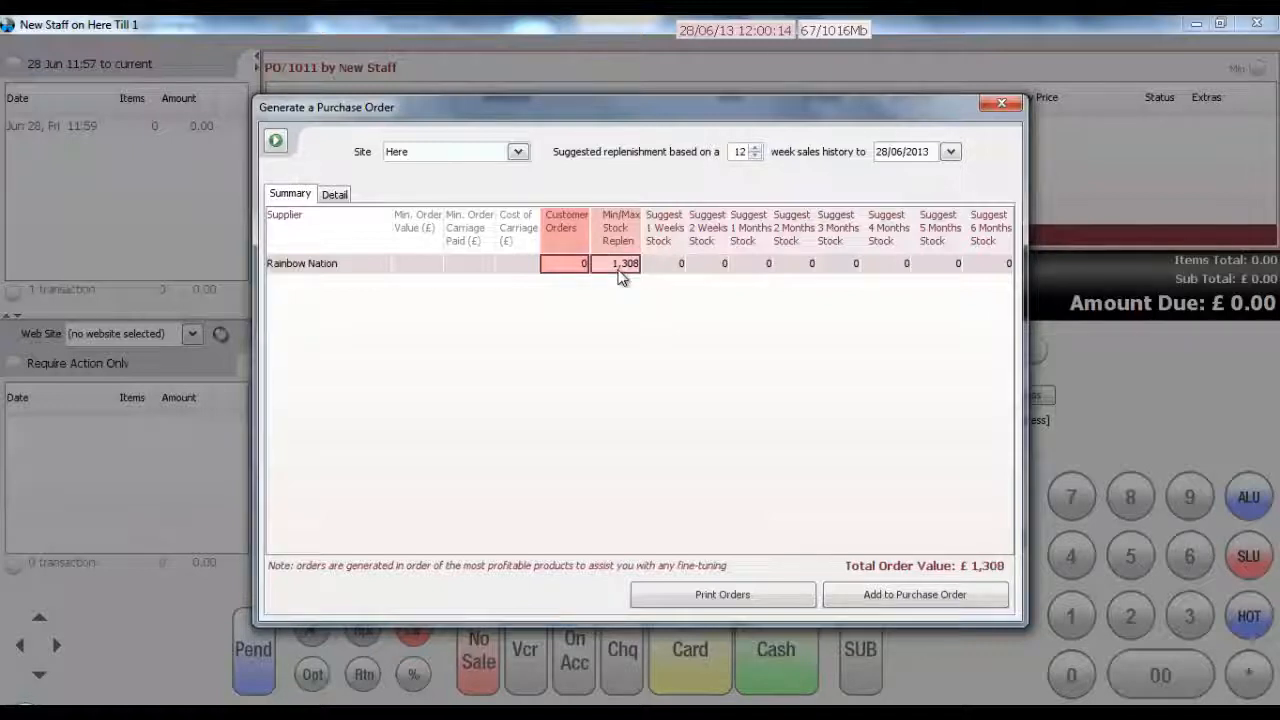
- Compare Rainbow Nation's order value with the 1-week suggestion and with and without Min/Max replenishment, and examine the Min/Max item detail
click(666, 268)
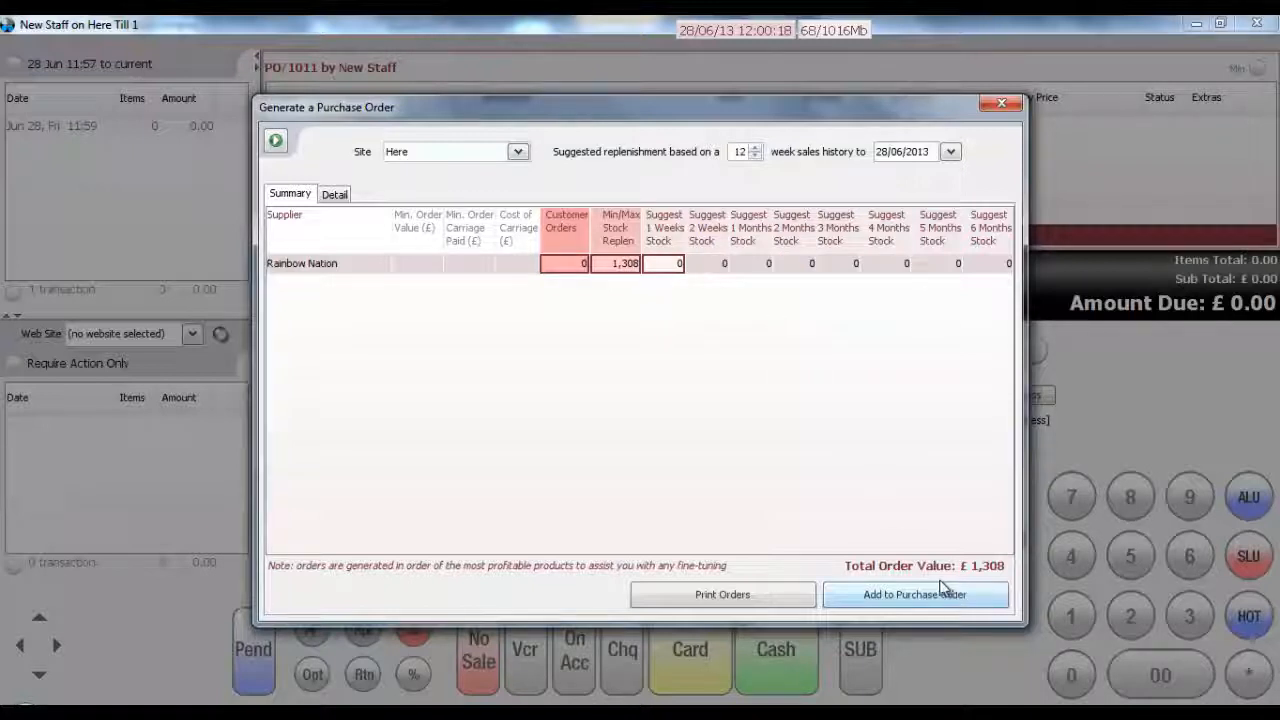
click(601, 270)
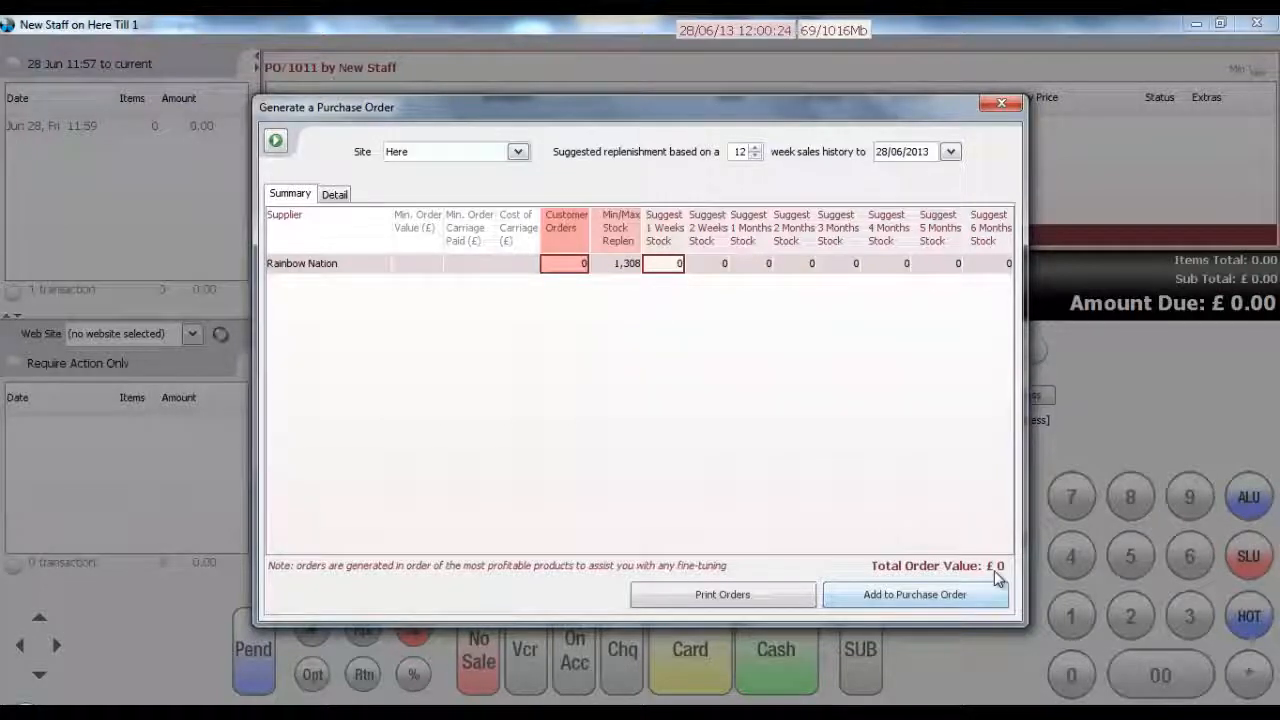
click(612, 272)
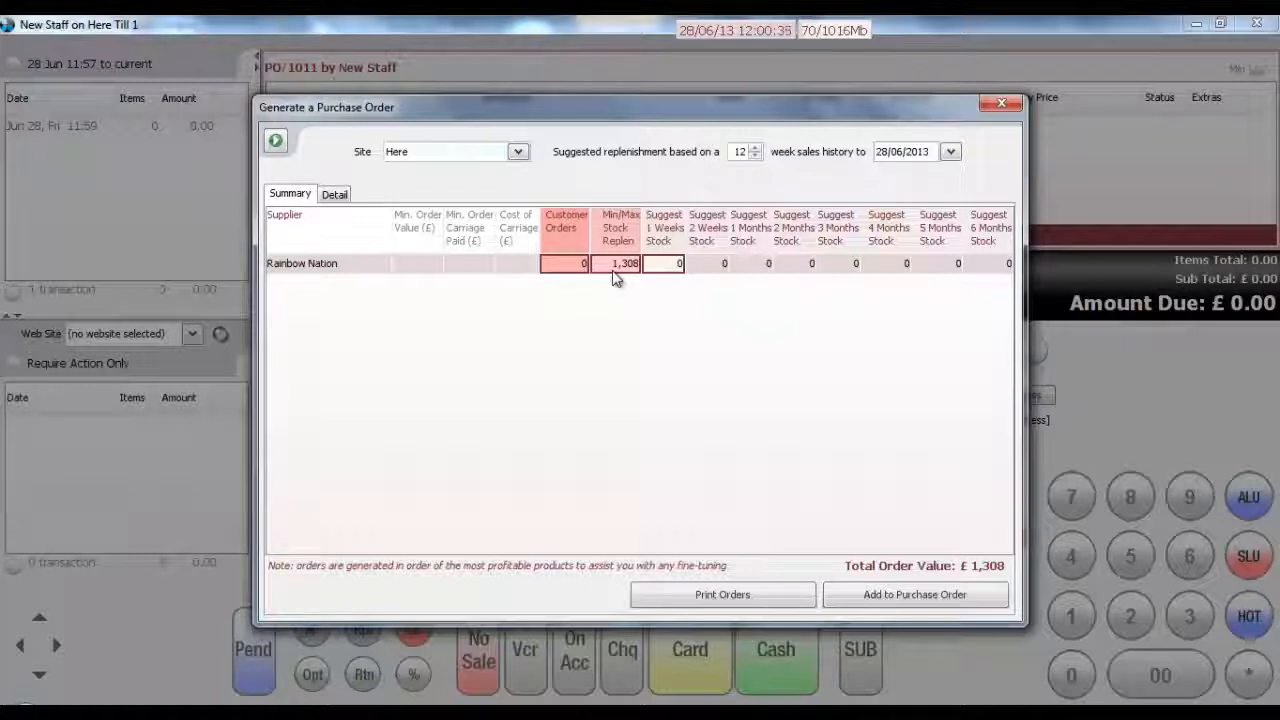
double_click(613, 266)
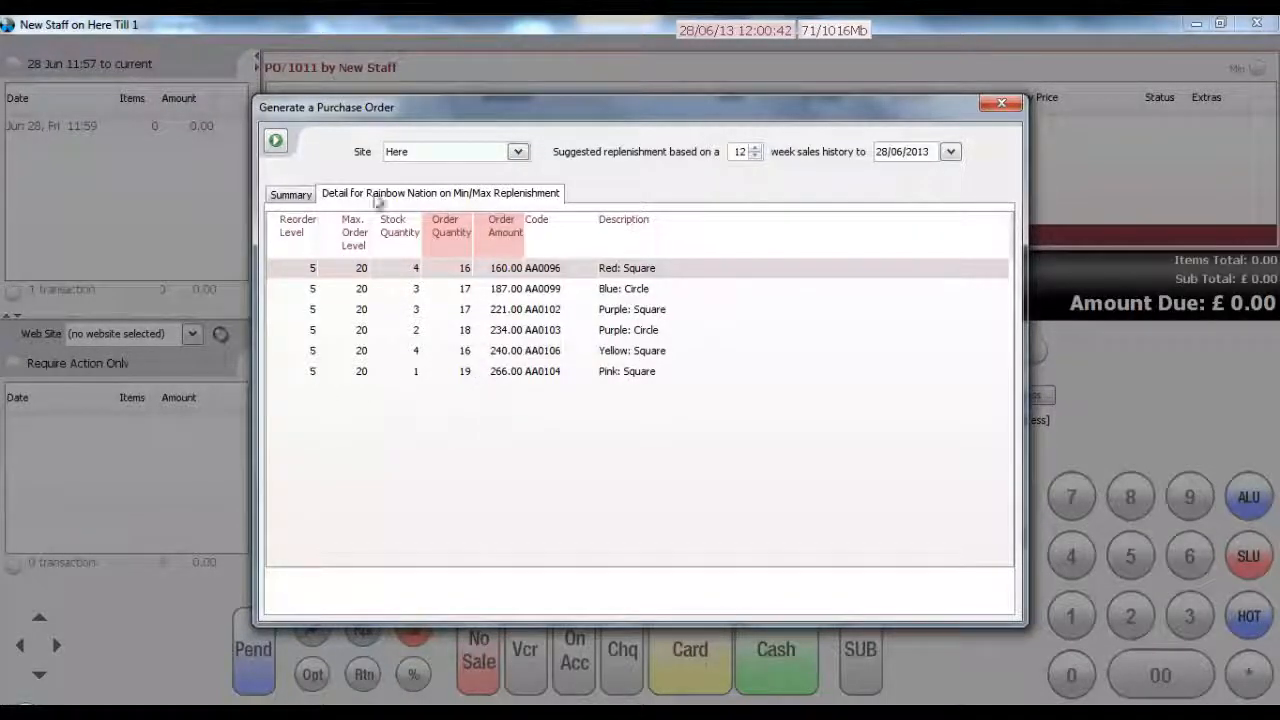
click(288, 194)
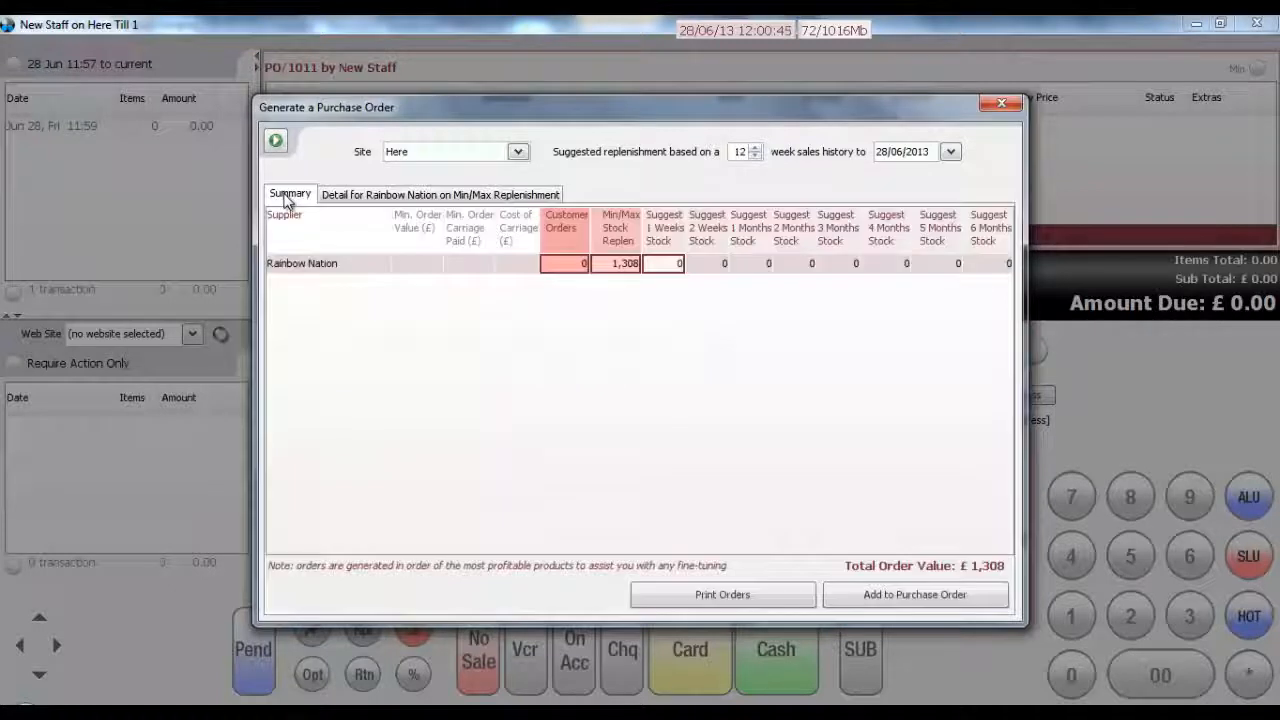
- Add Rainbow Nation's Min/Max stock replenishment together with the suggested 2-week stock to the purchase order
click(621, 267)
click(606, 263)
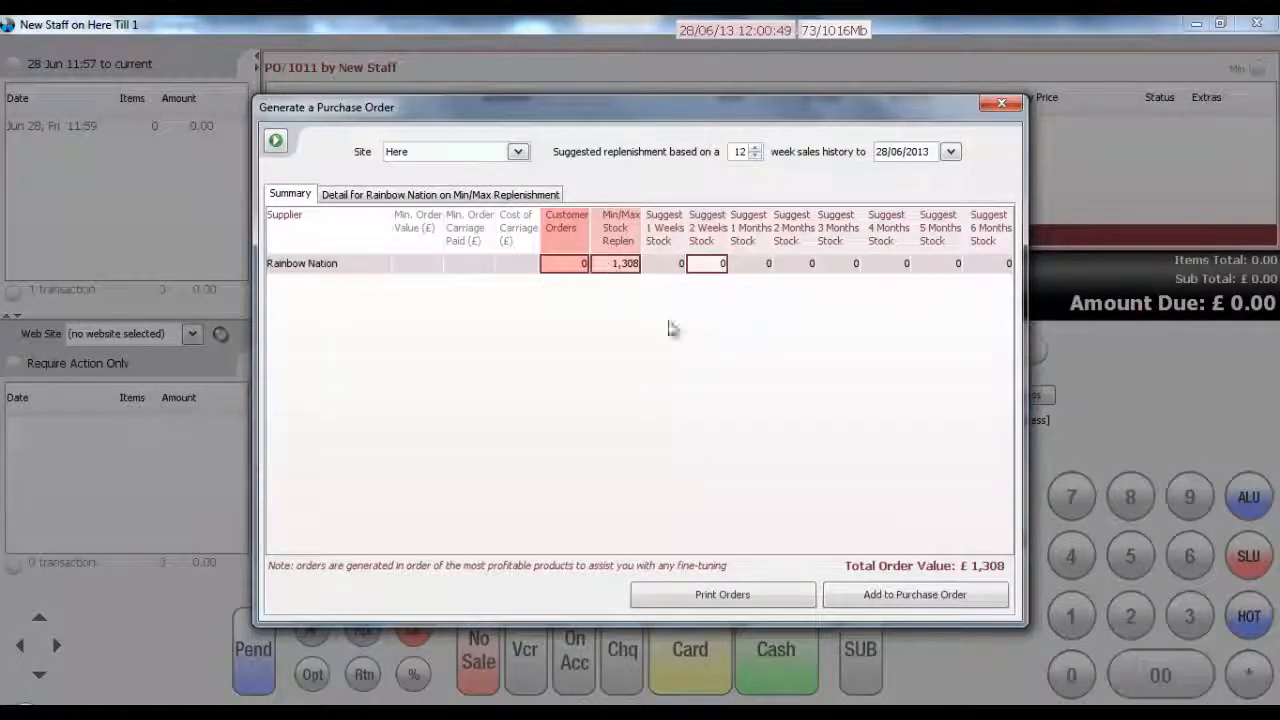
click(853, 598)
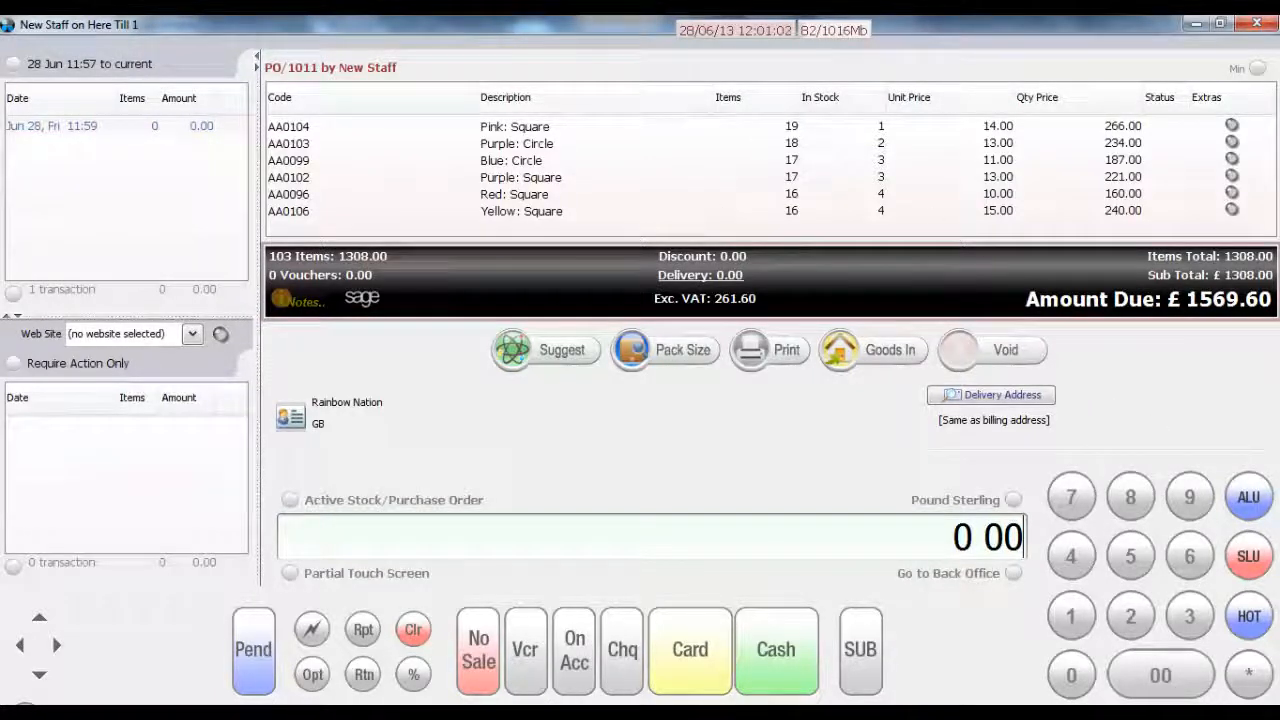
- Add the Blue Square, Green Circle, Green Square and Pink Circle articles to the order, declining the duplicate Pink Square
click(1248, 514)
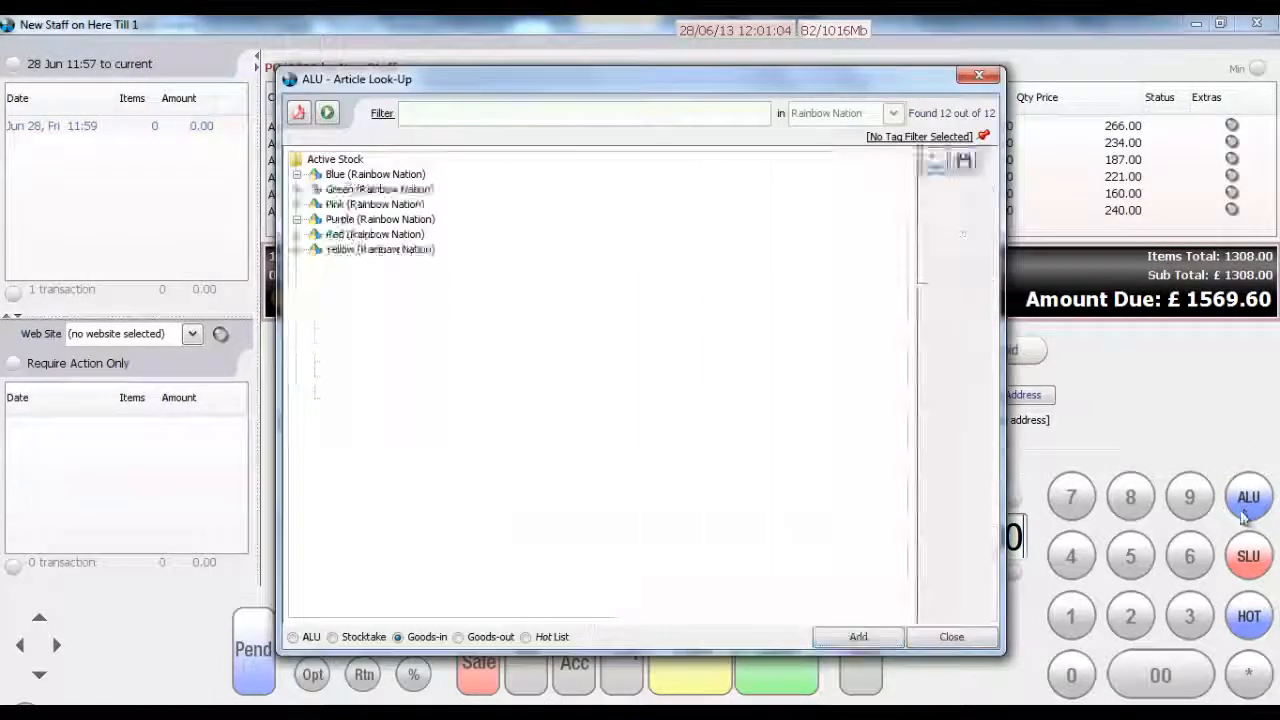
click(362, 204)
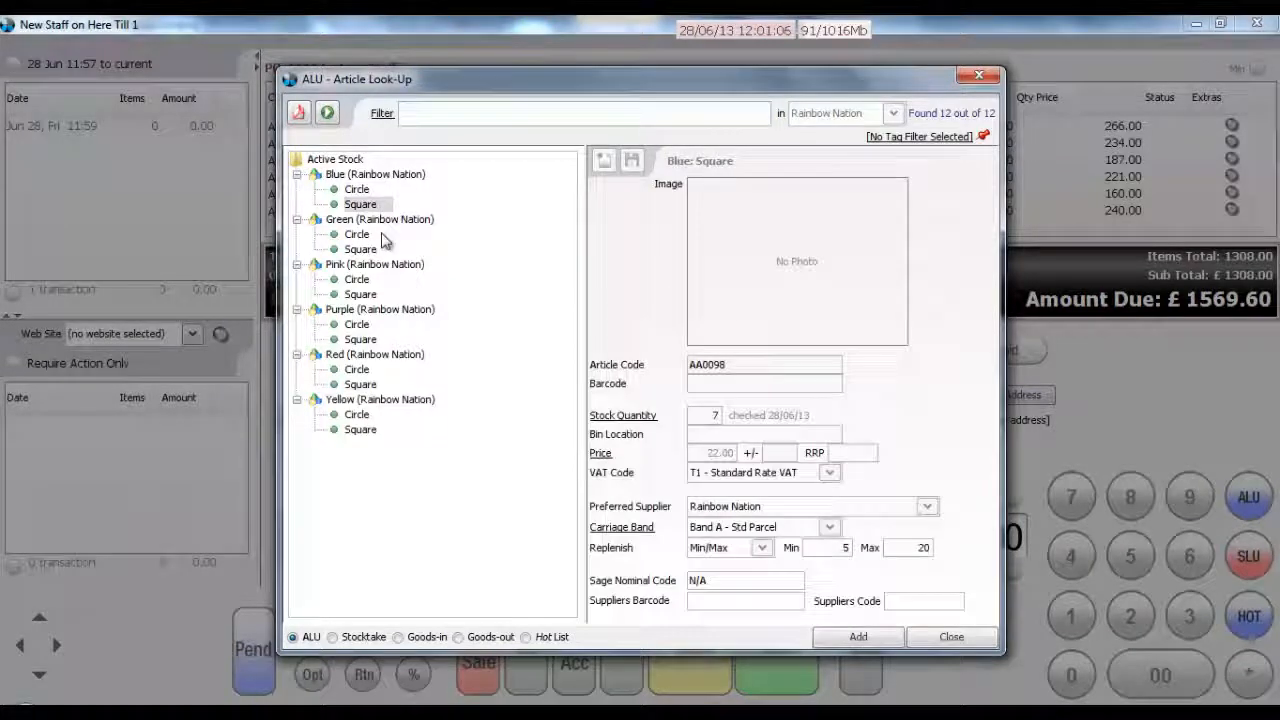
click(350, 236)
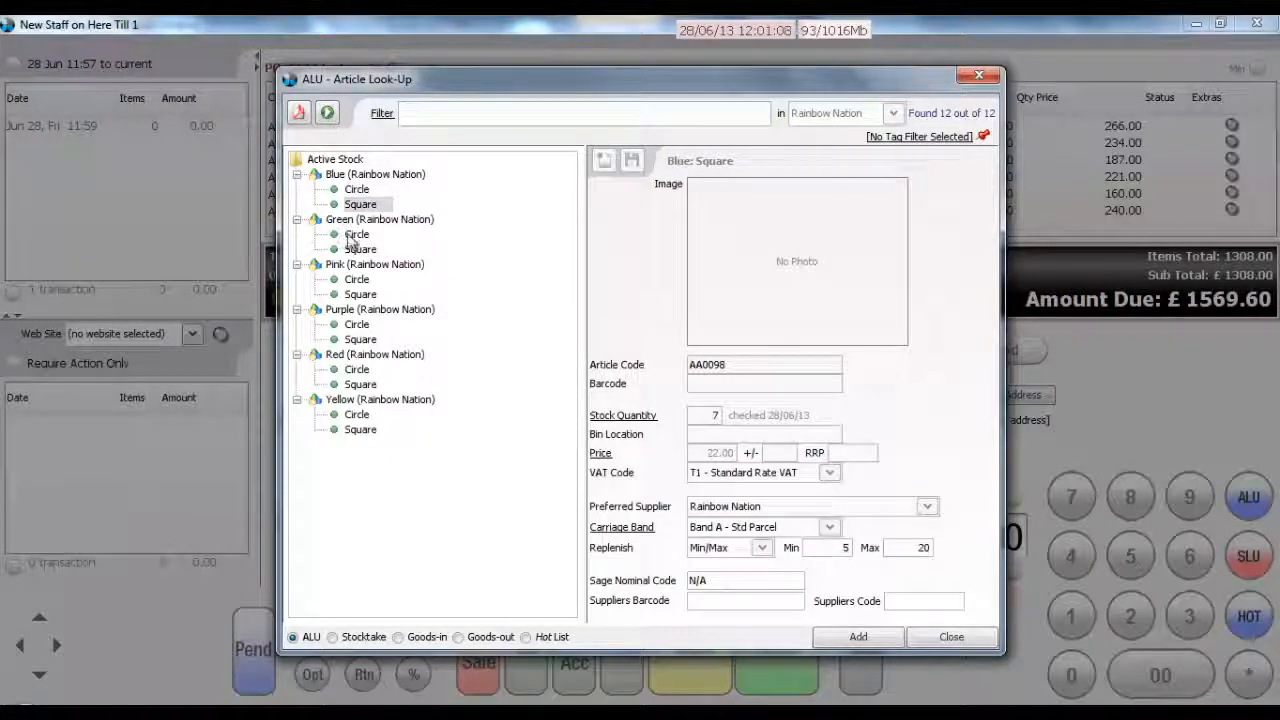
key(Down)
key(Down)
key(Down)
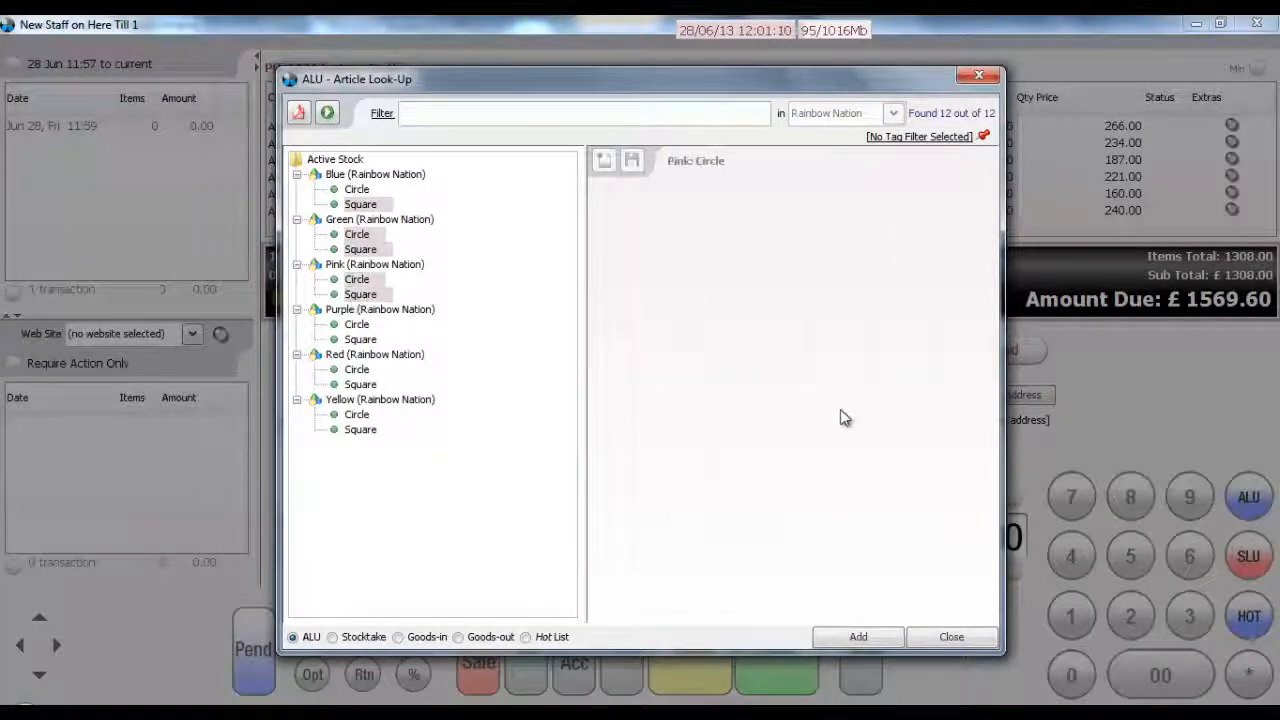
click(870, 634)
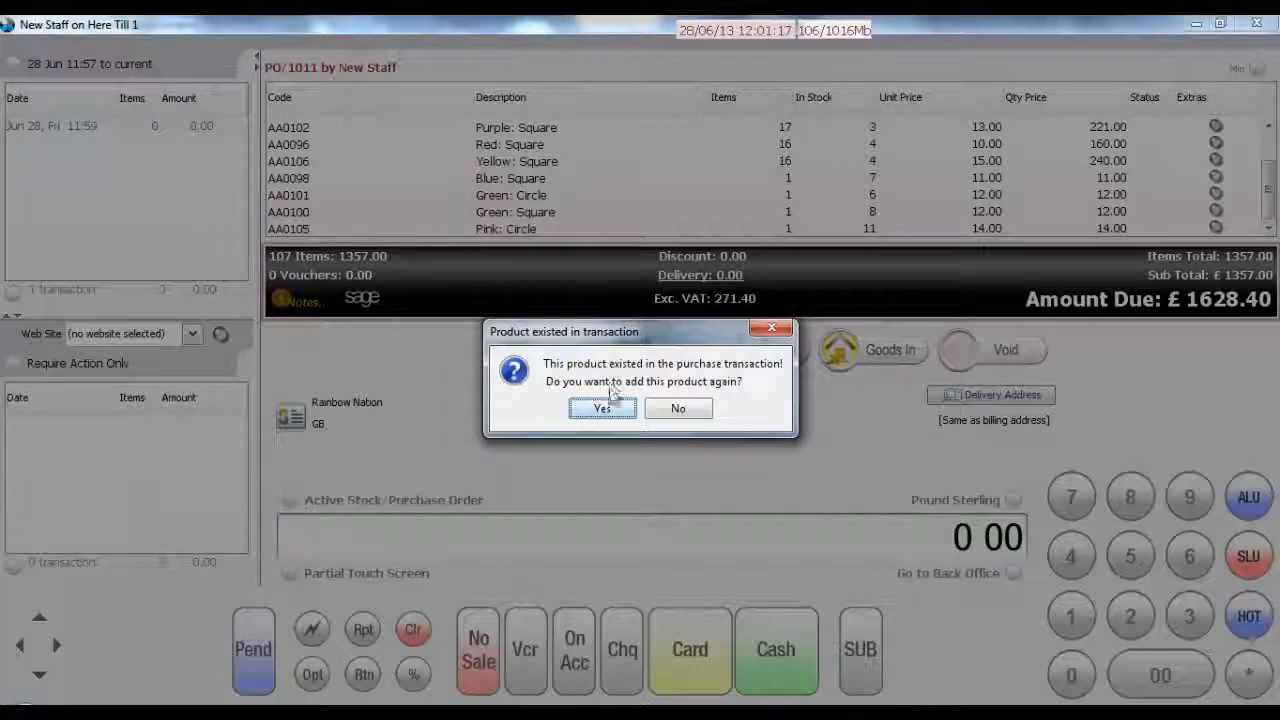
click(675, 412)
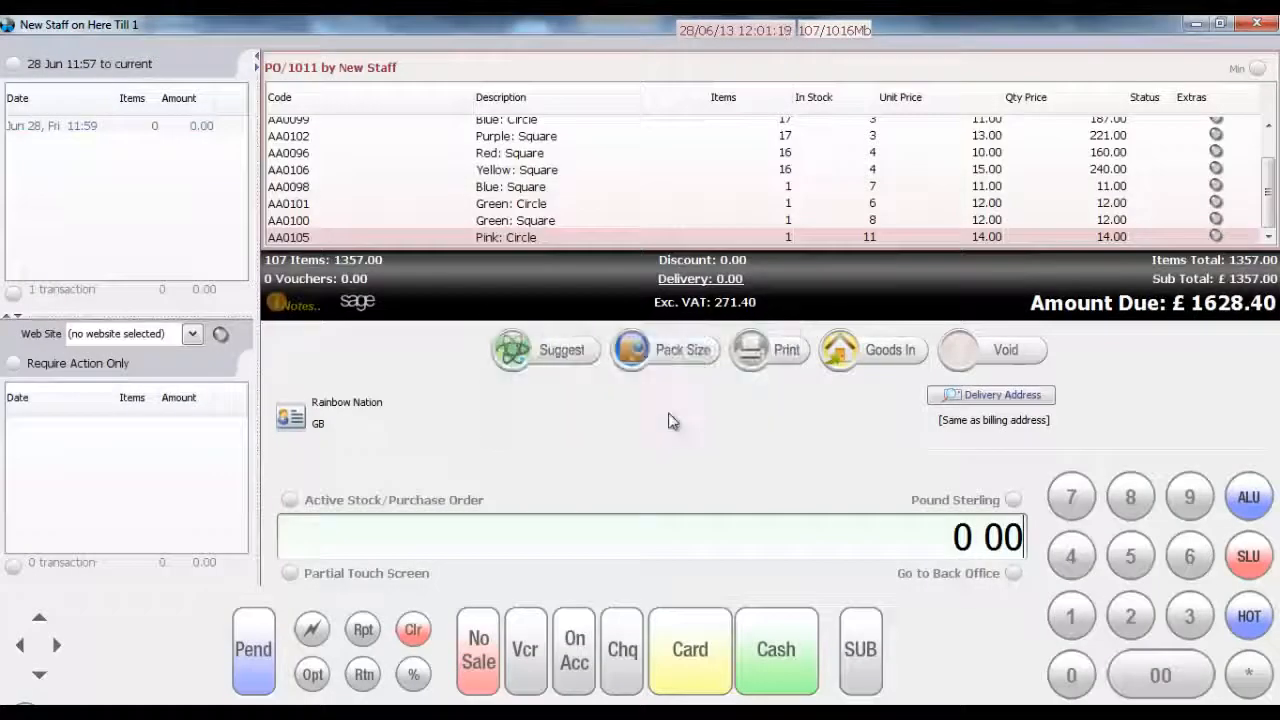
- Set the Blue: Square order quantity to 5 and remove the Pink: Circle line from the purchase order
click(785, 190)
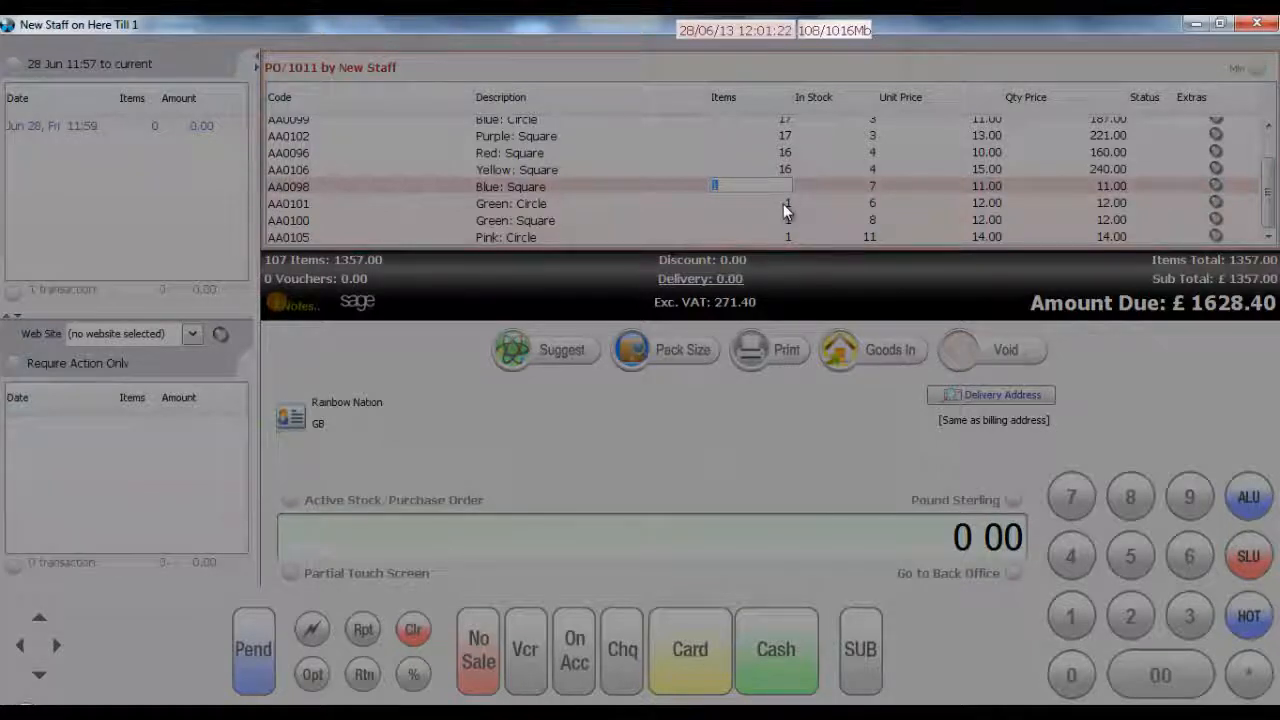
text(5)
key(Return)
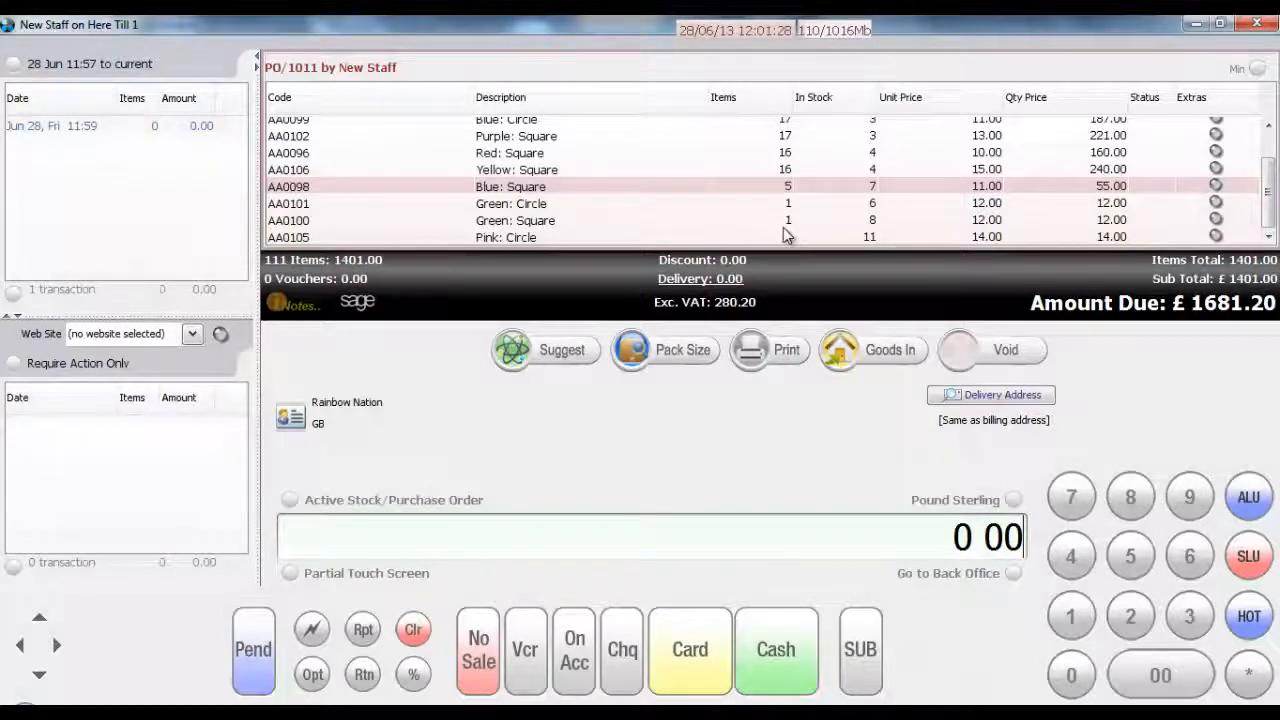
click(827, 238)
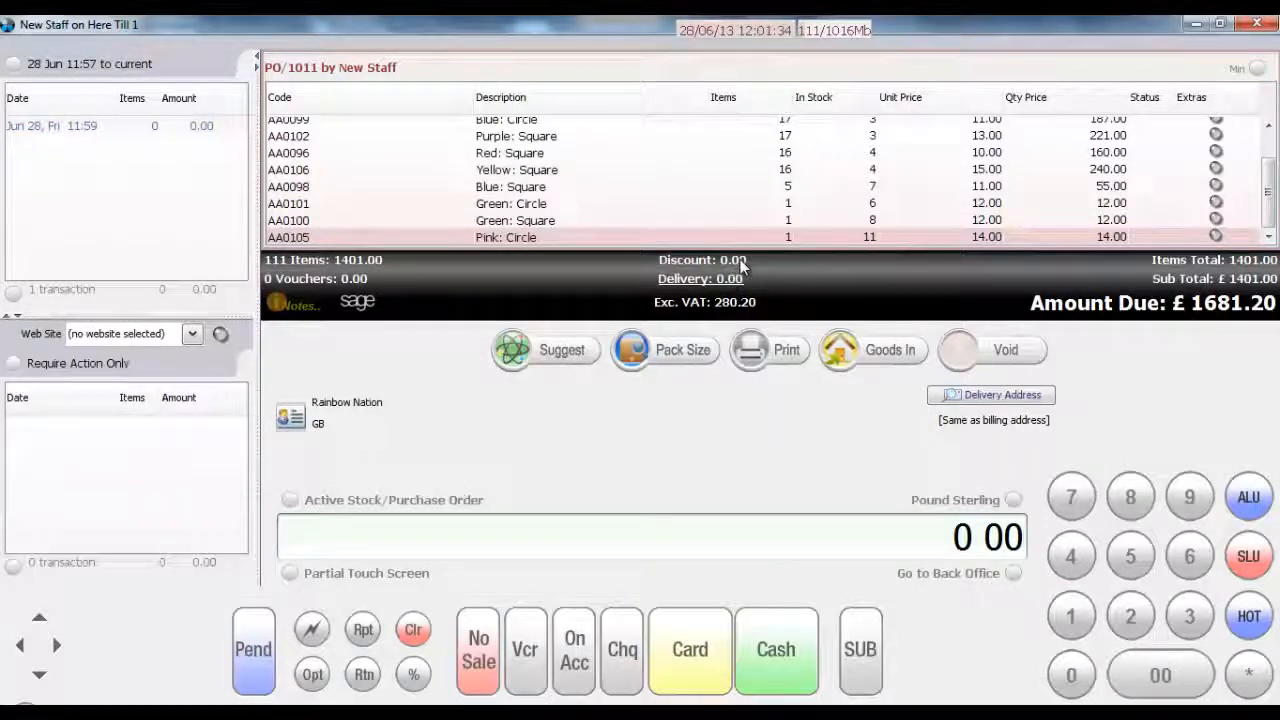
click(412, 632)
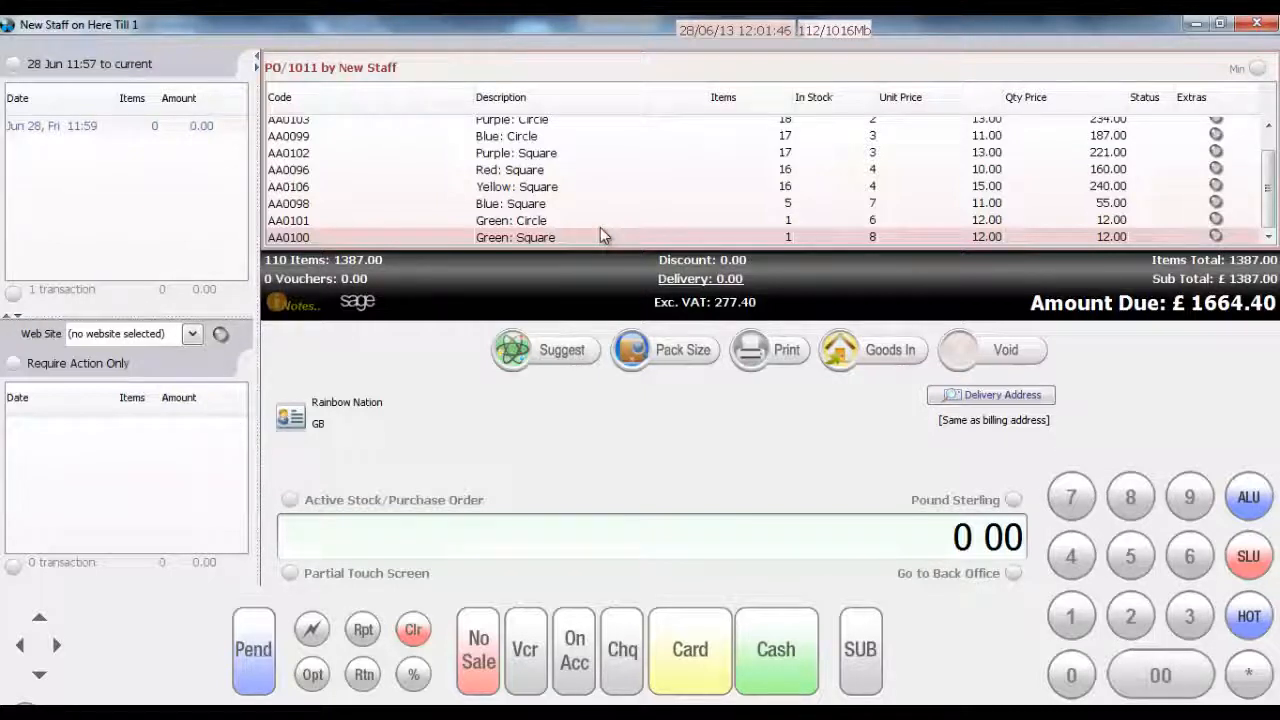
- Start the pack size check and accept an order quantity of 20 for Pink: Square and Purple: Circle
click(630, 358)
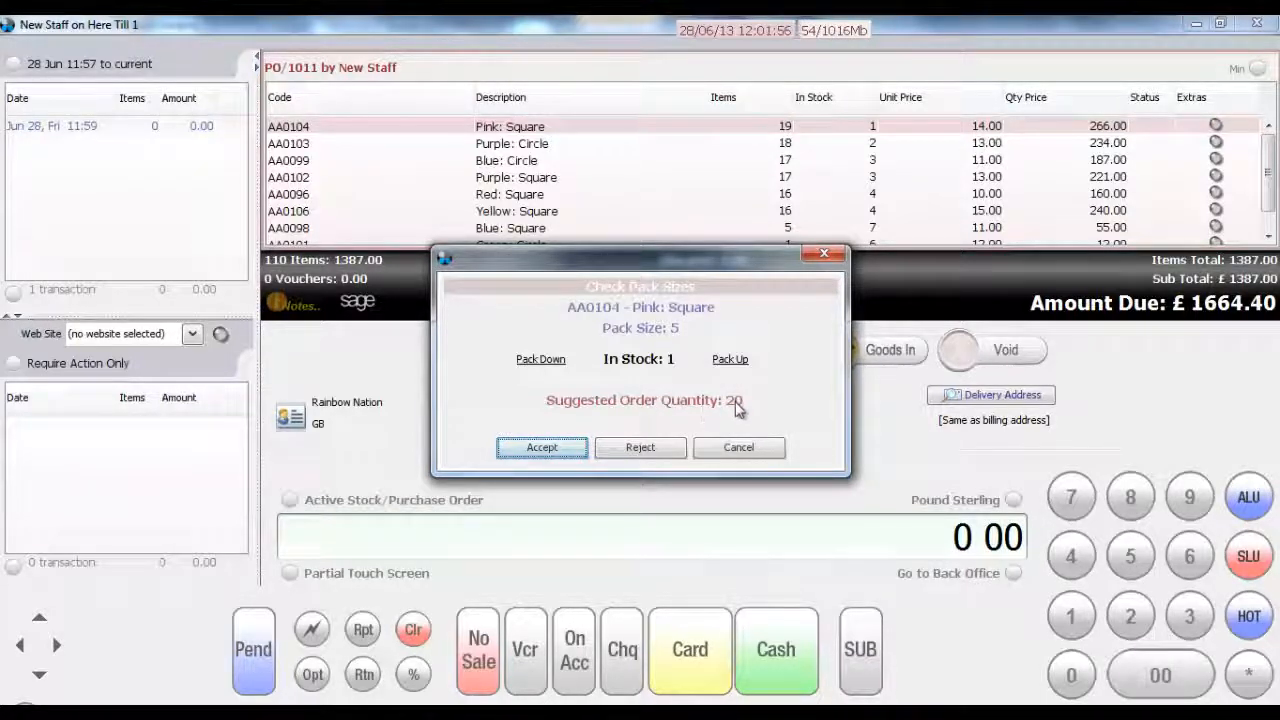
click(567, 448)
click(567, 448)
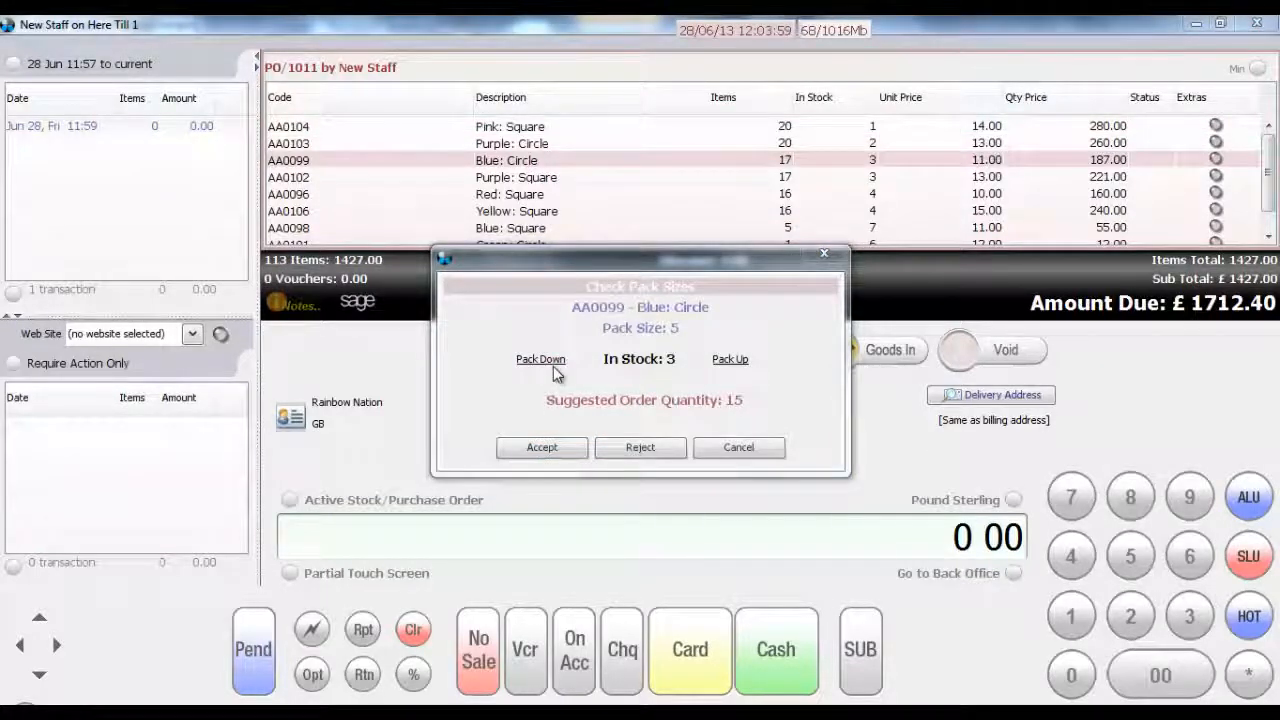
- Switch Blue: Circle between rounding packs up and down, and accept the packed-down order quantity of 15
click(729, 360)
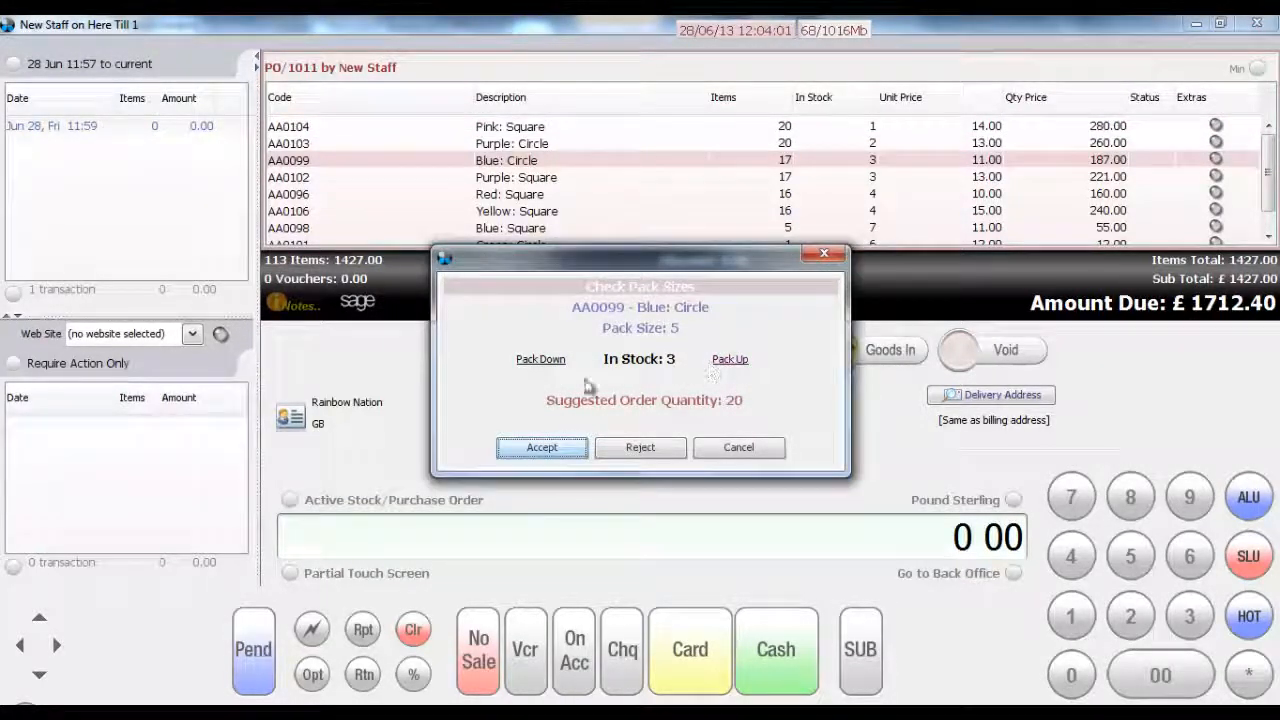
click(538, 360)
click(729, 360)
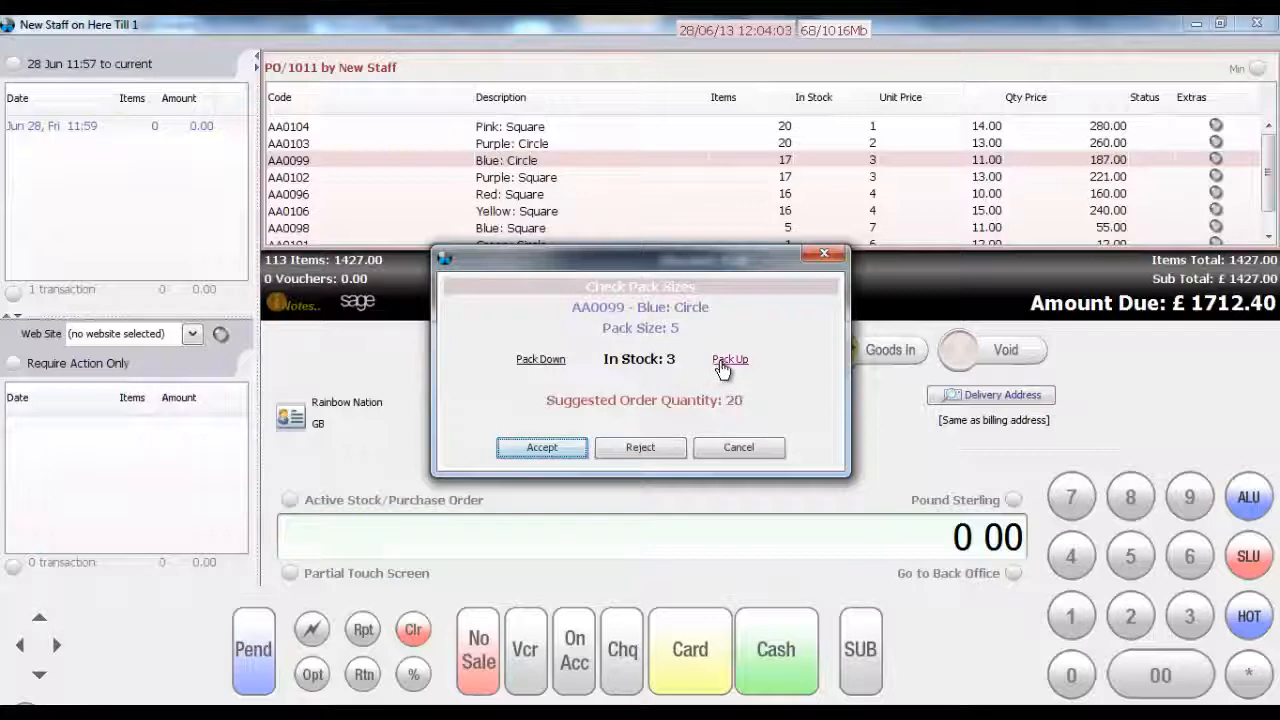
click(554, 360)
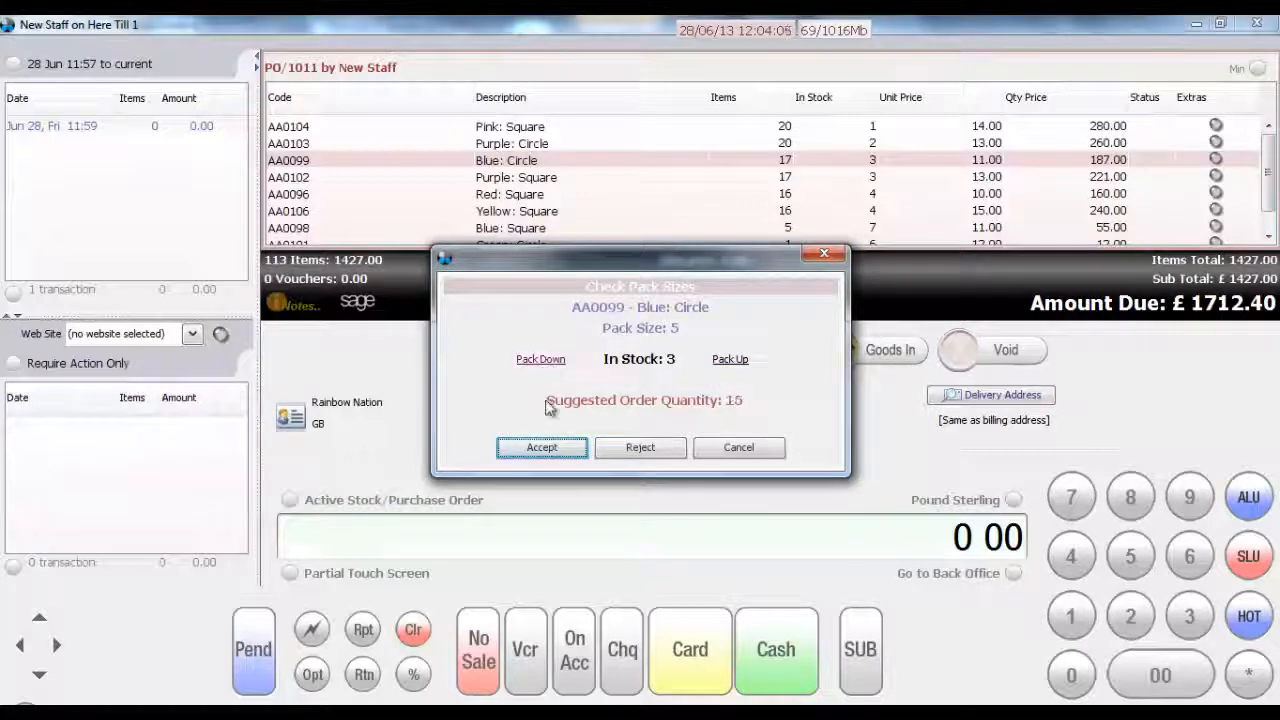
click(553, 449)
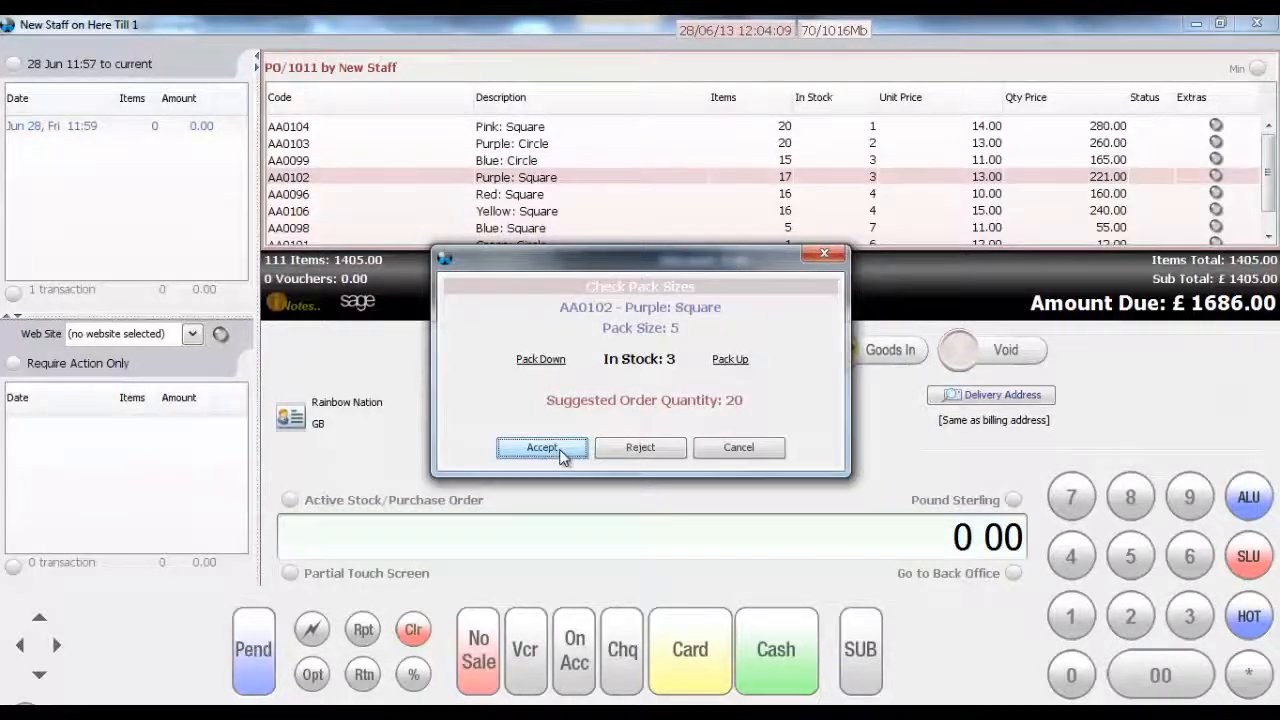
- Accept pack-size quantities of 20 for Purple: Square, Red: Square and Yellow: Square, and 5 for Green: Circle and Green: Square
click(556, 450)
click(556, 449)
click(556, 449)
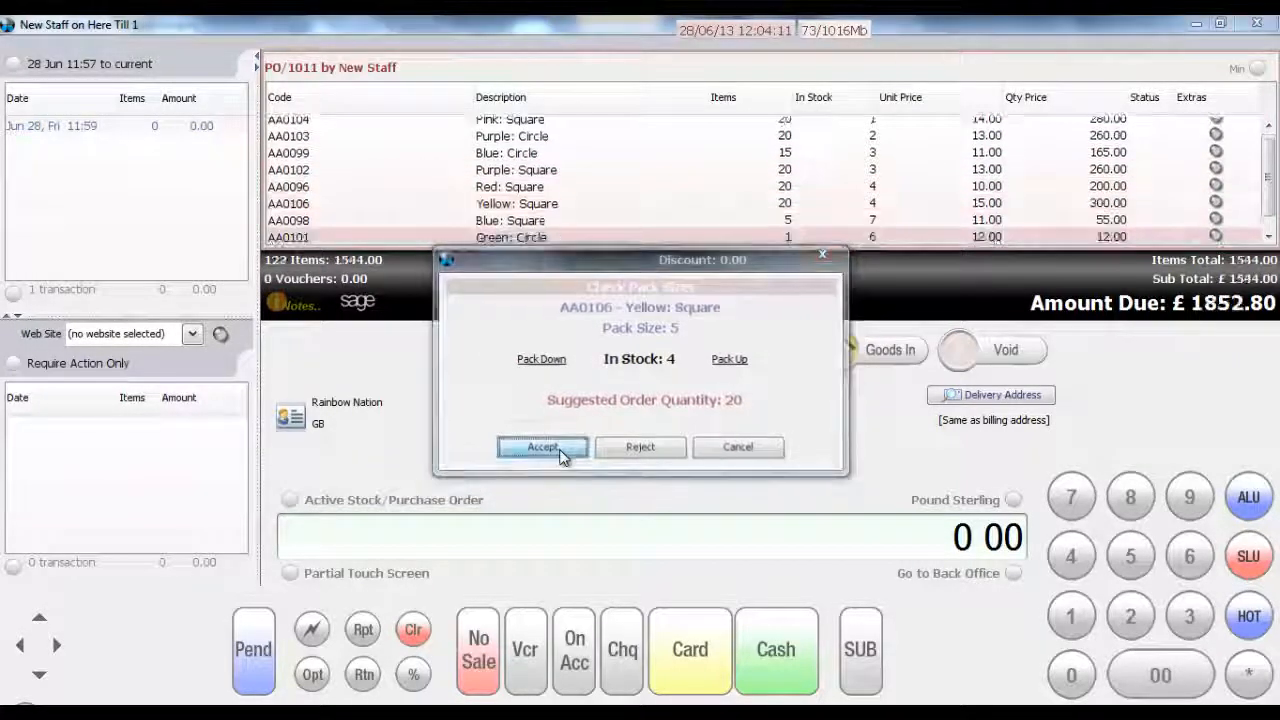
click(558, 451)
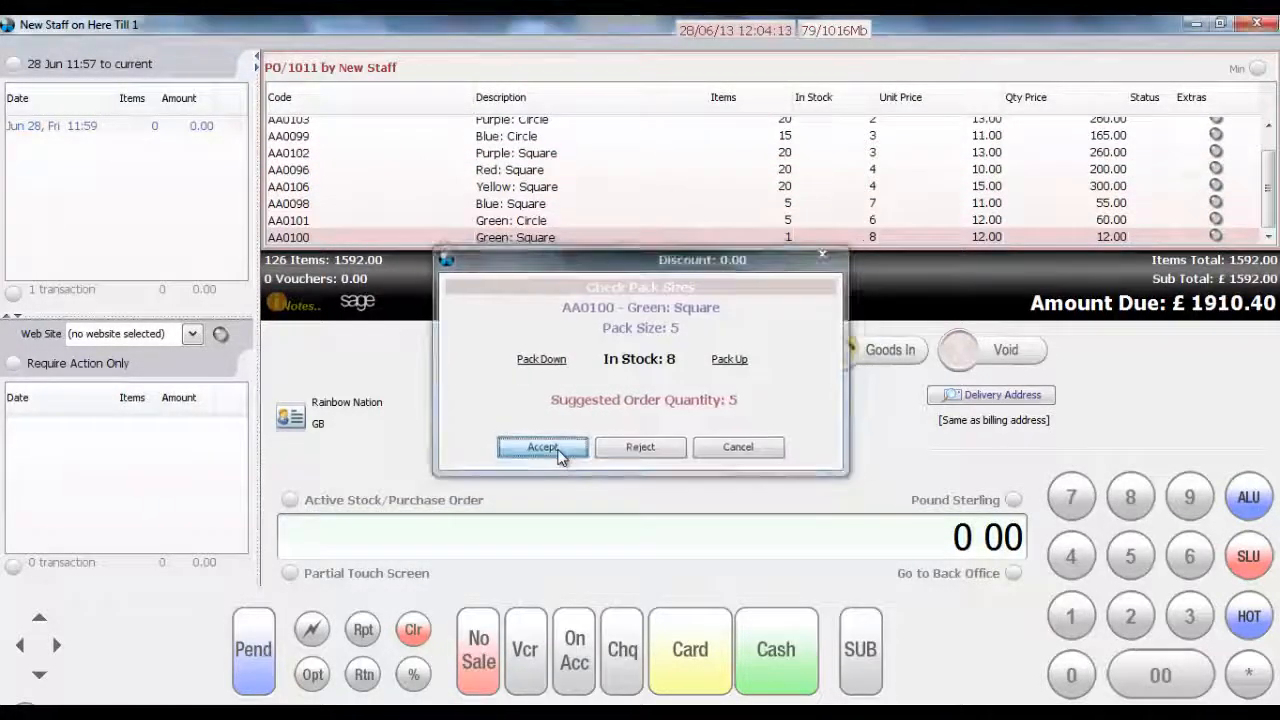
click(558, 452)
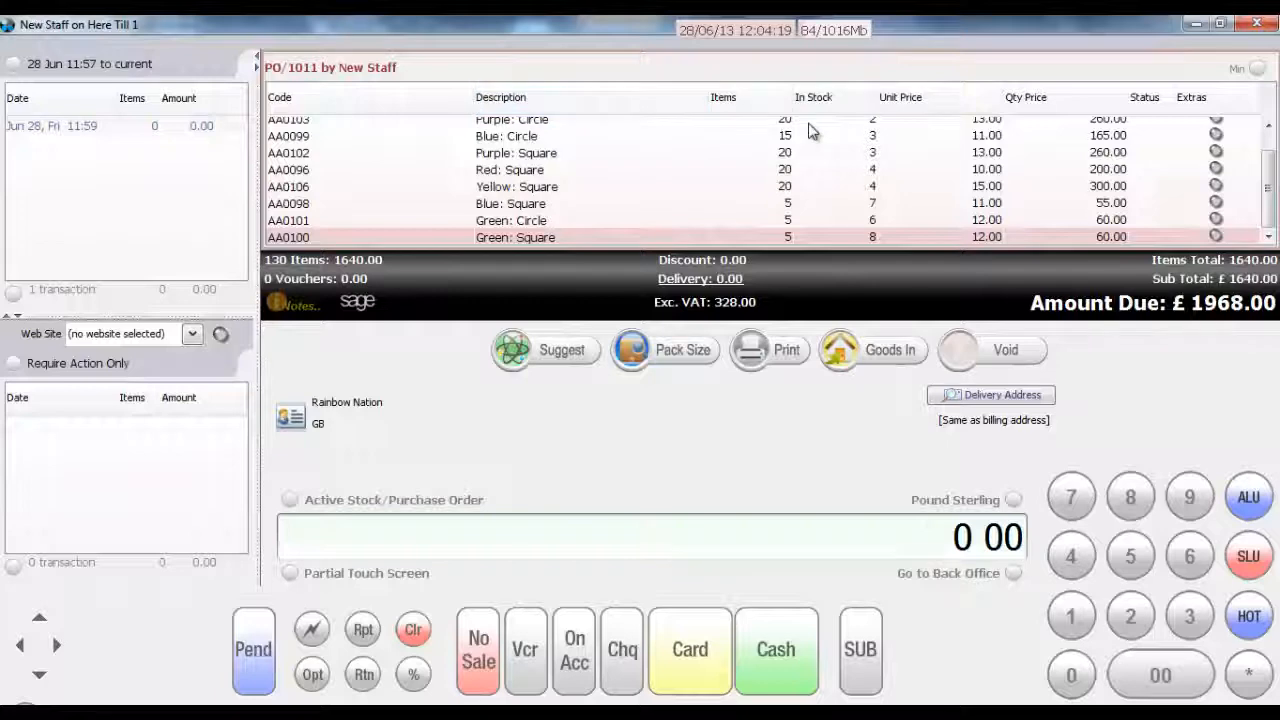
- Review the order's item quantities, generate the printable order document and highlight its document reference
scroll(811, 180, up, 1)
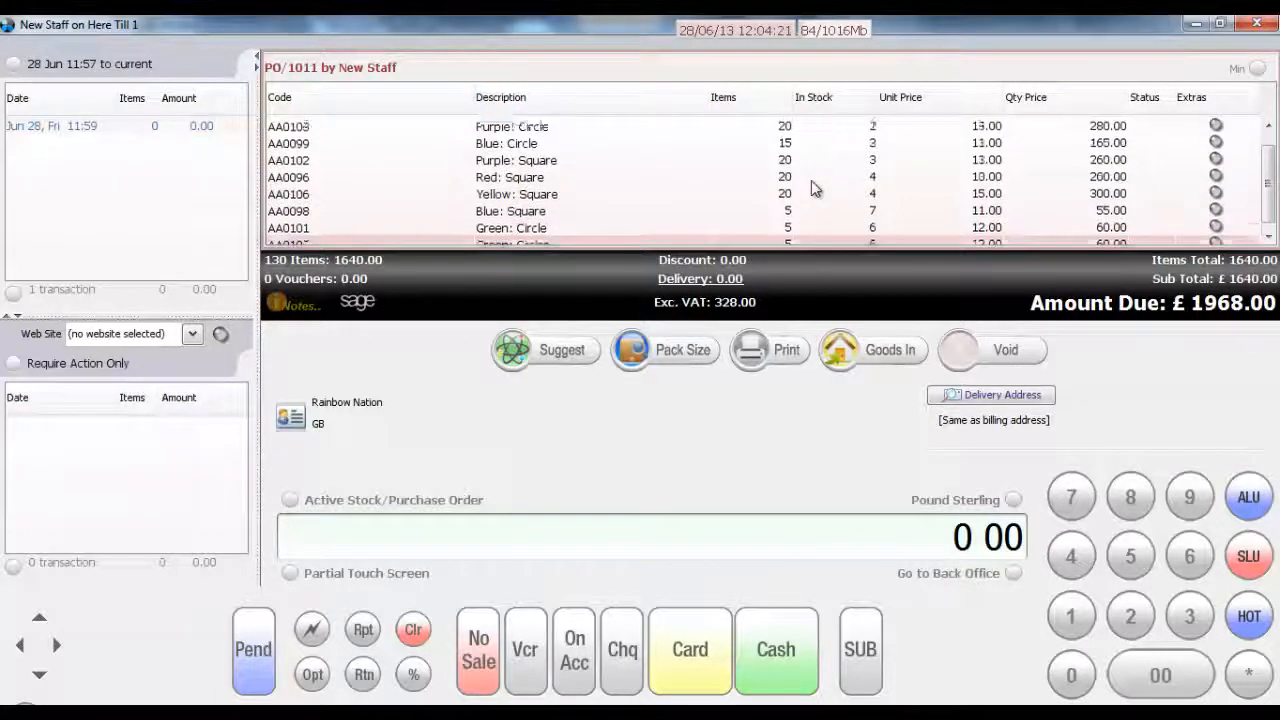
scroll(768, 140, down, 1)
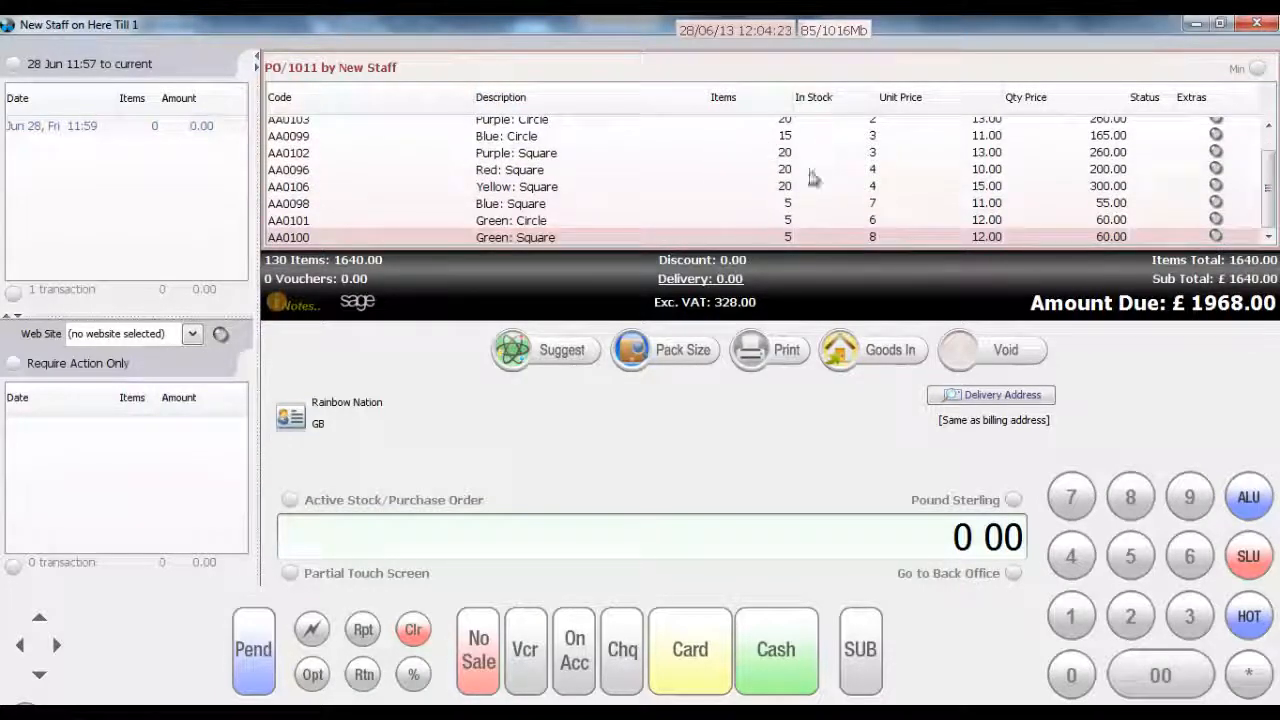
scroll(766, 200, up, 1)
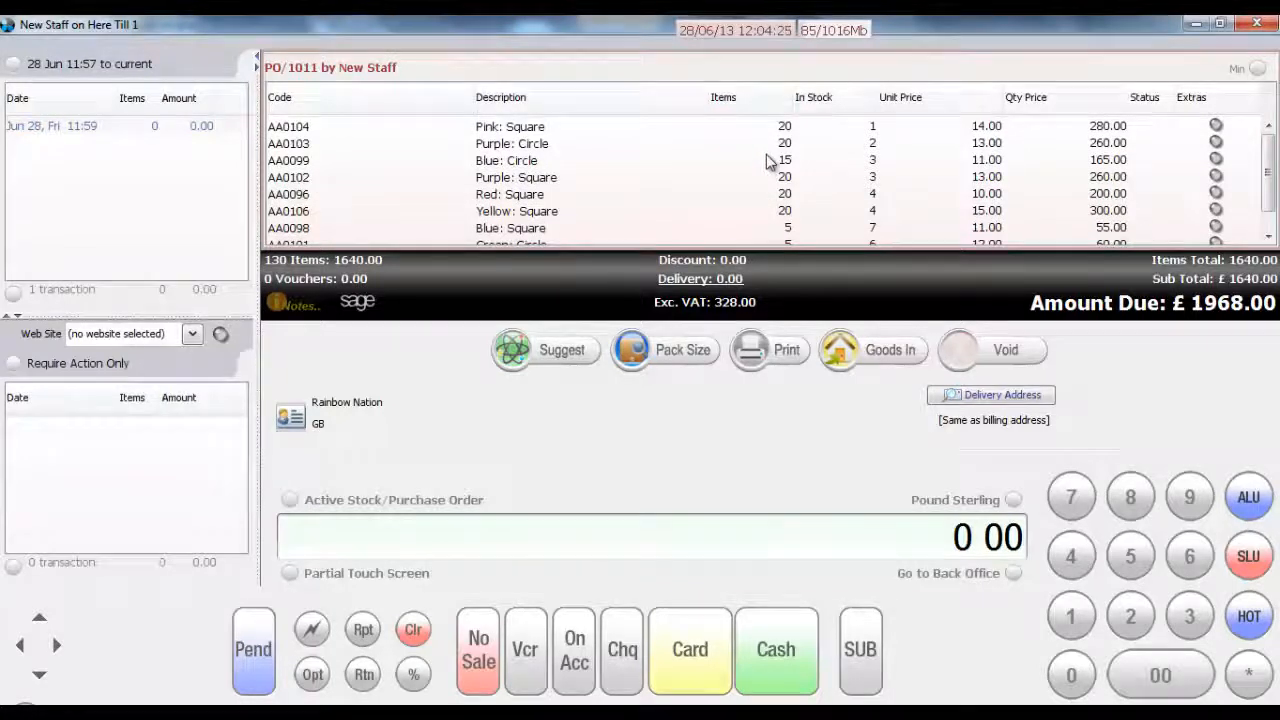
click(760, 358)
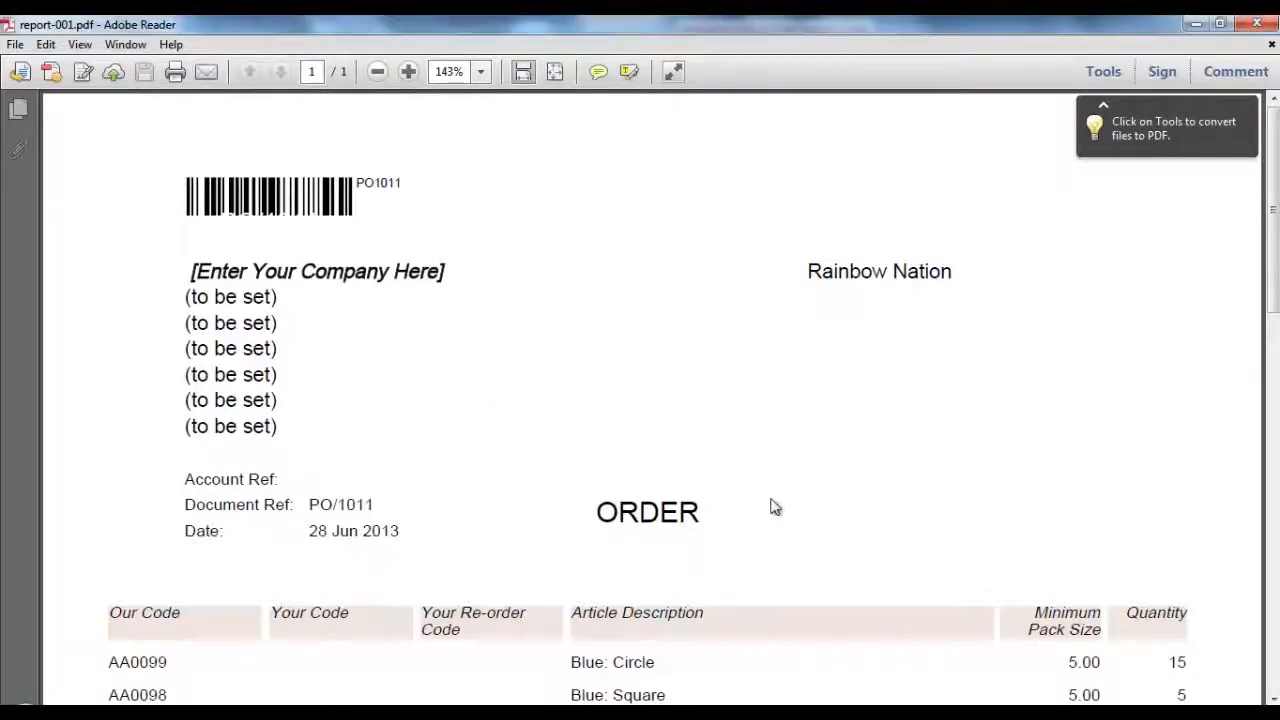
drag(334, 504, 373, 504)
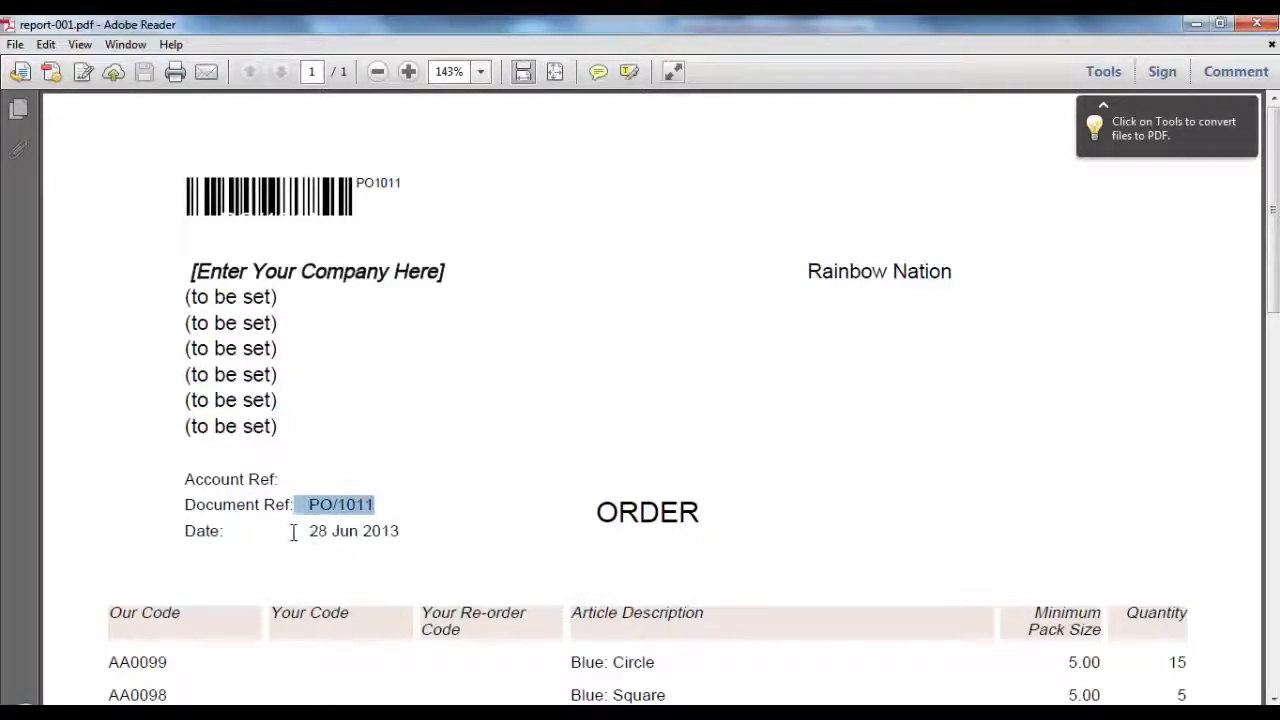
- Review the order document's date, item quantities and total, and close the document
drag(306, 530, 400, 530)
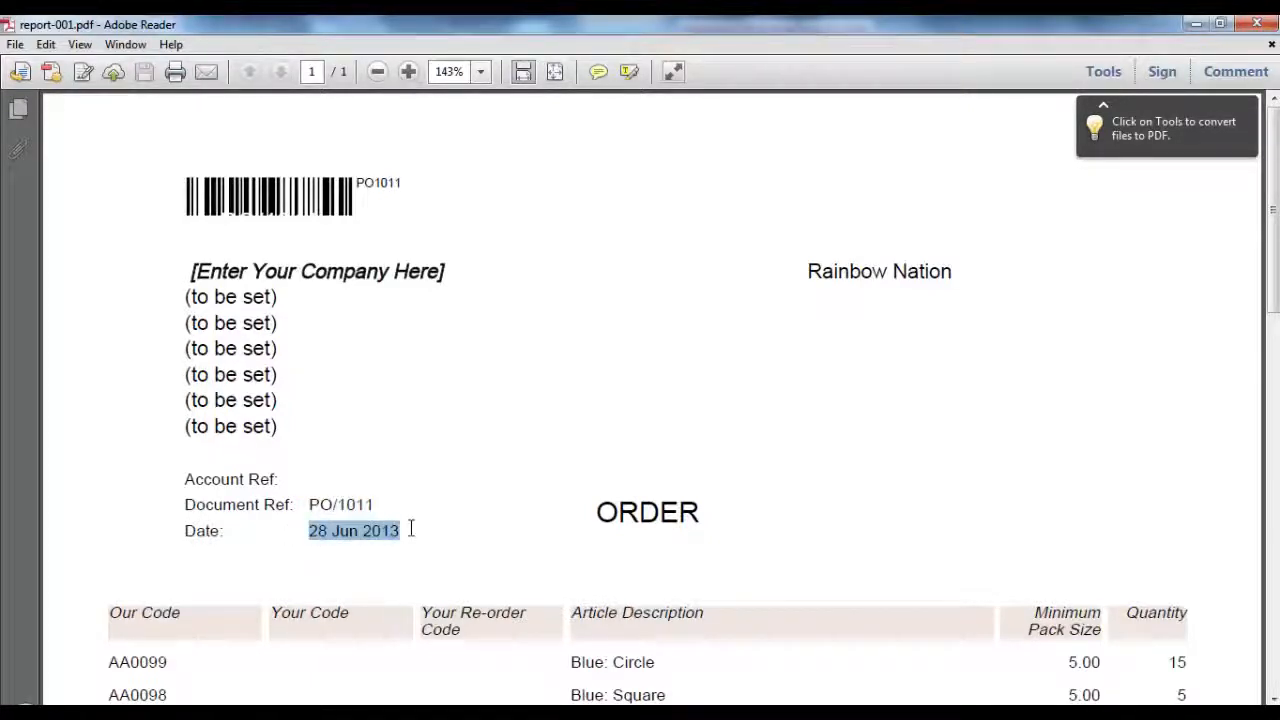
scroll(410, 530, down, 8)
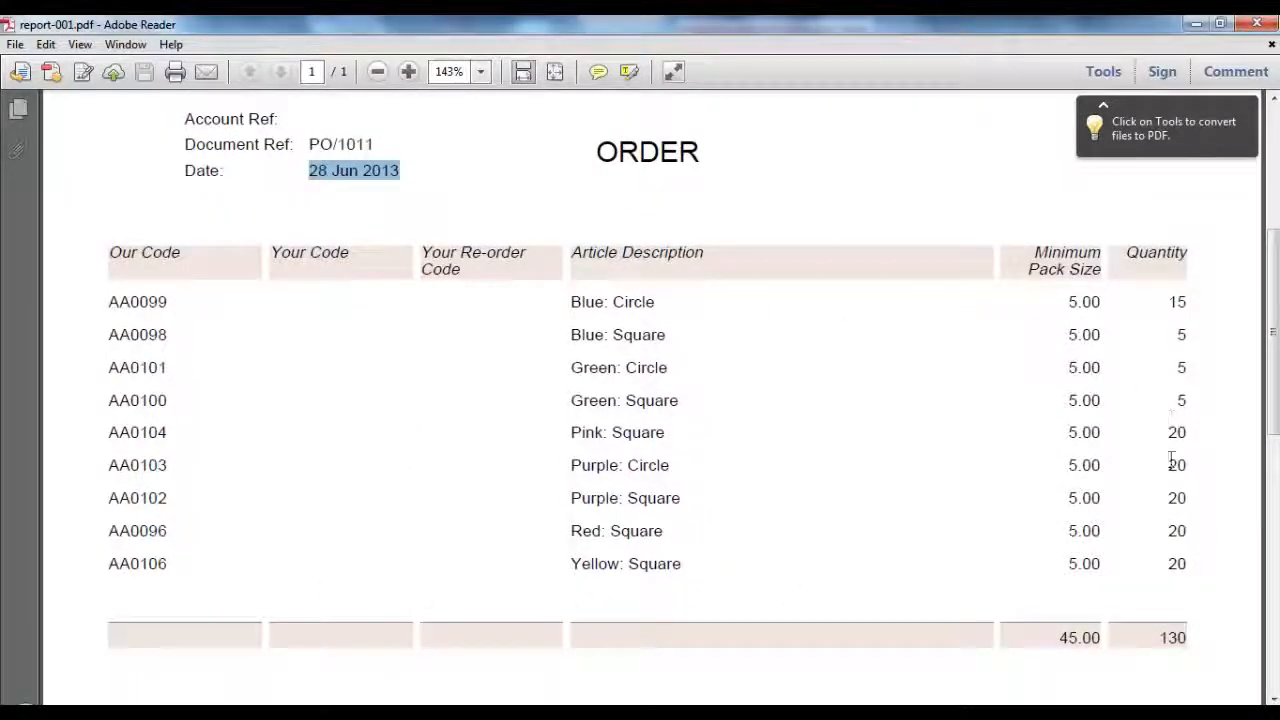
click(1188, 641)
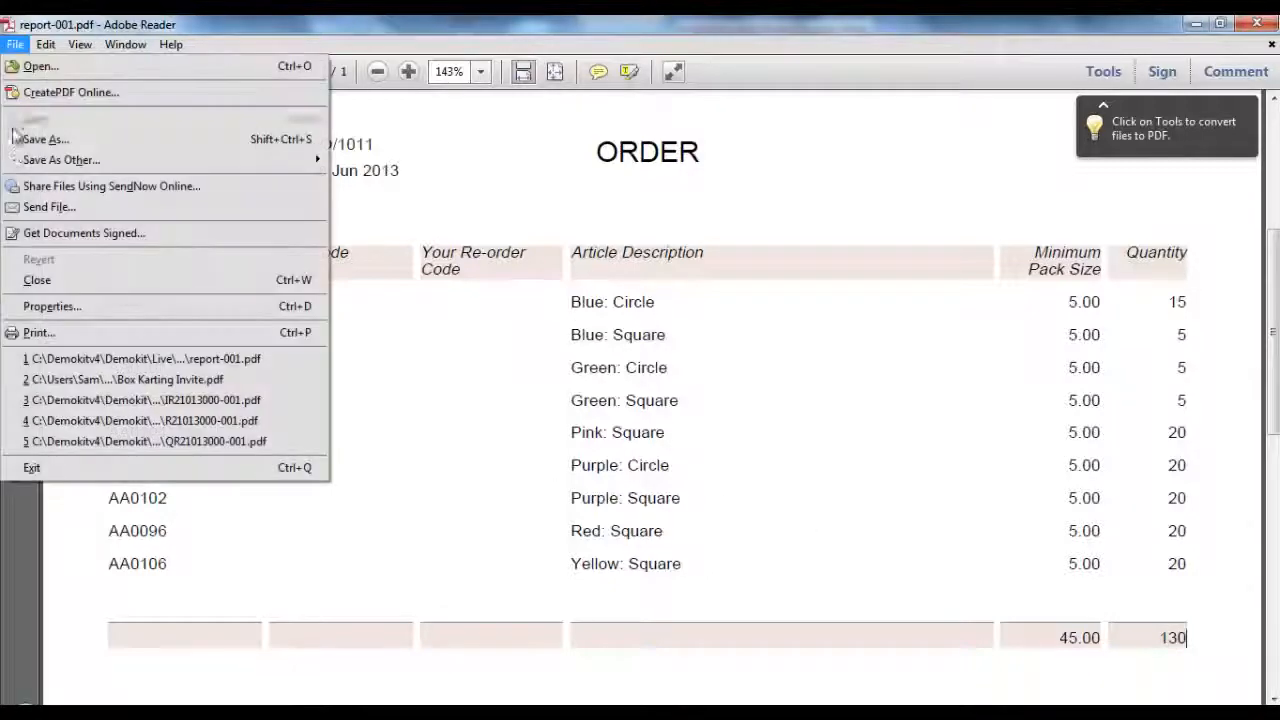
click(15, 44)
click(1266, 27)
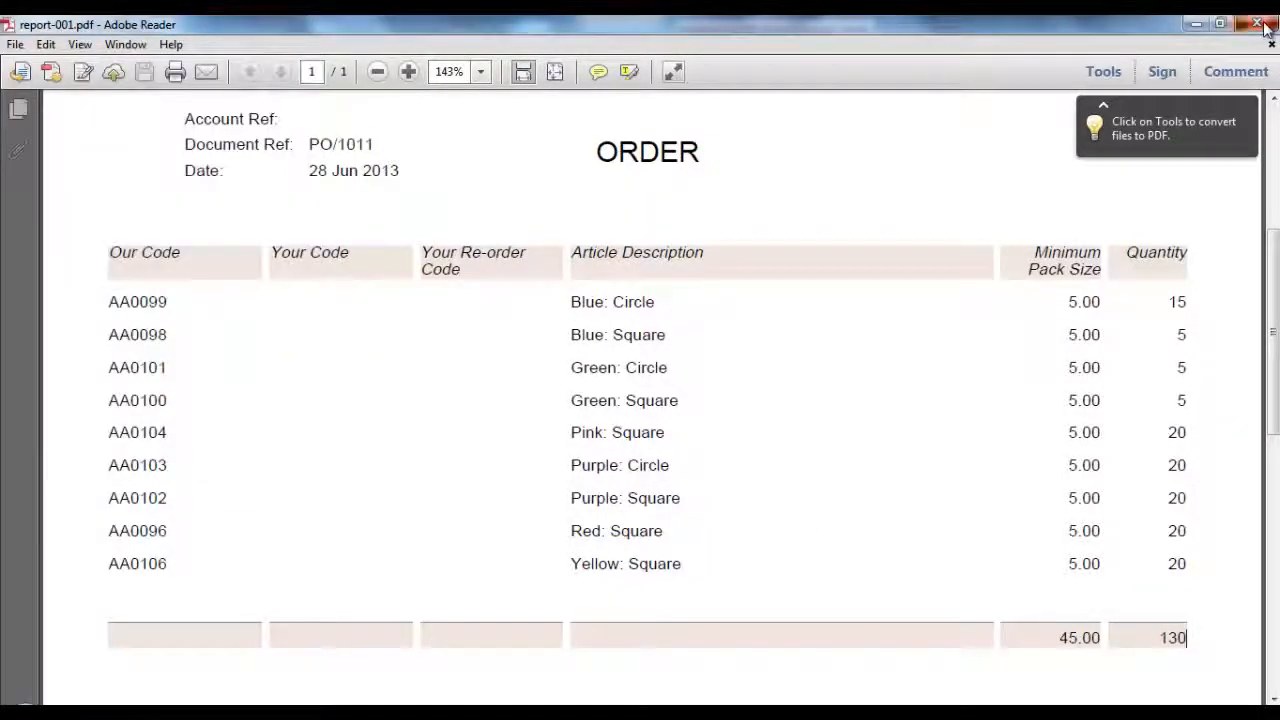
click(1265, 26)
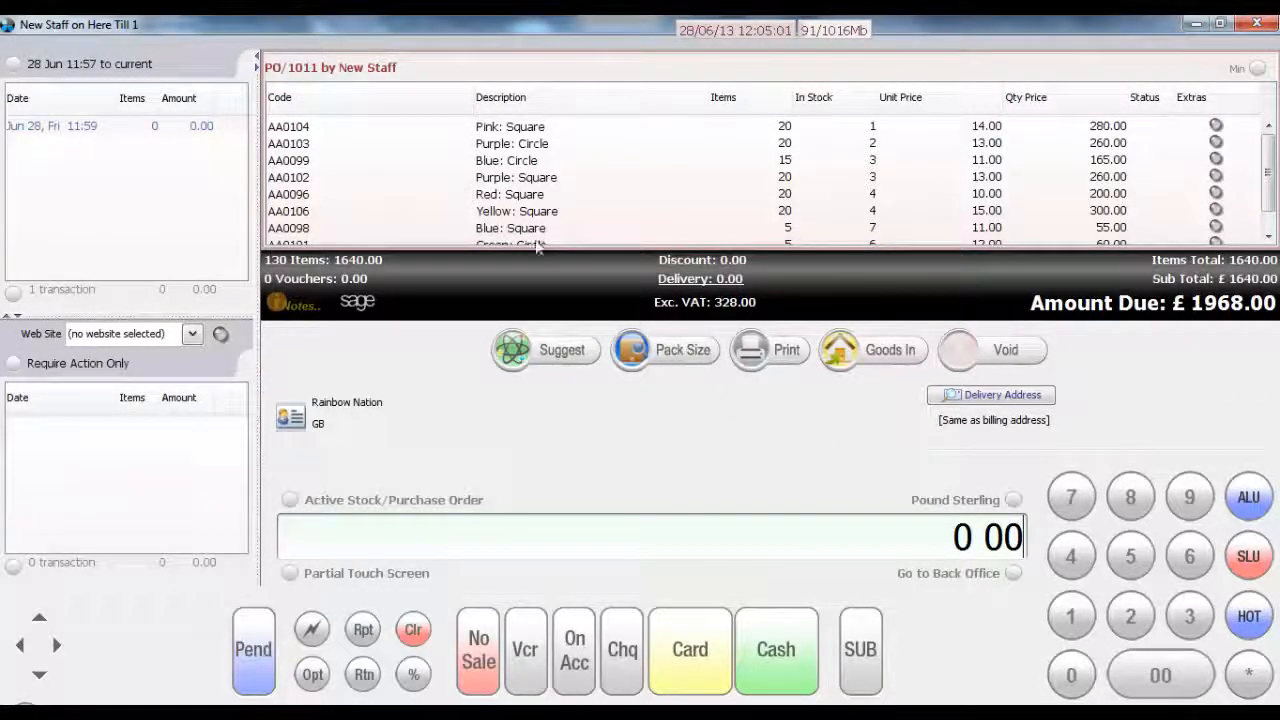
- Put the Rainbow Nation order on account and recall it using its purchase order reference
click(568, 645)
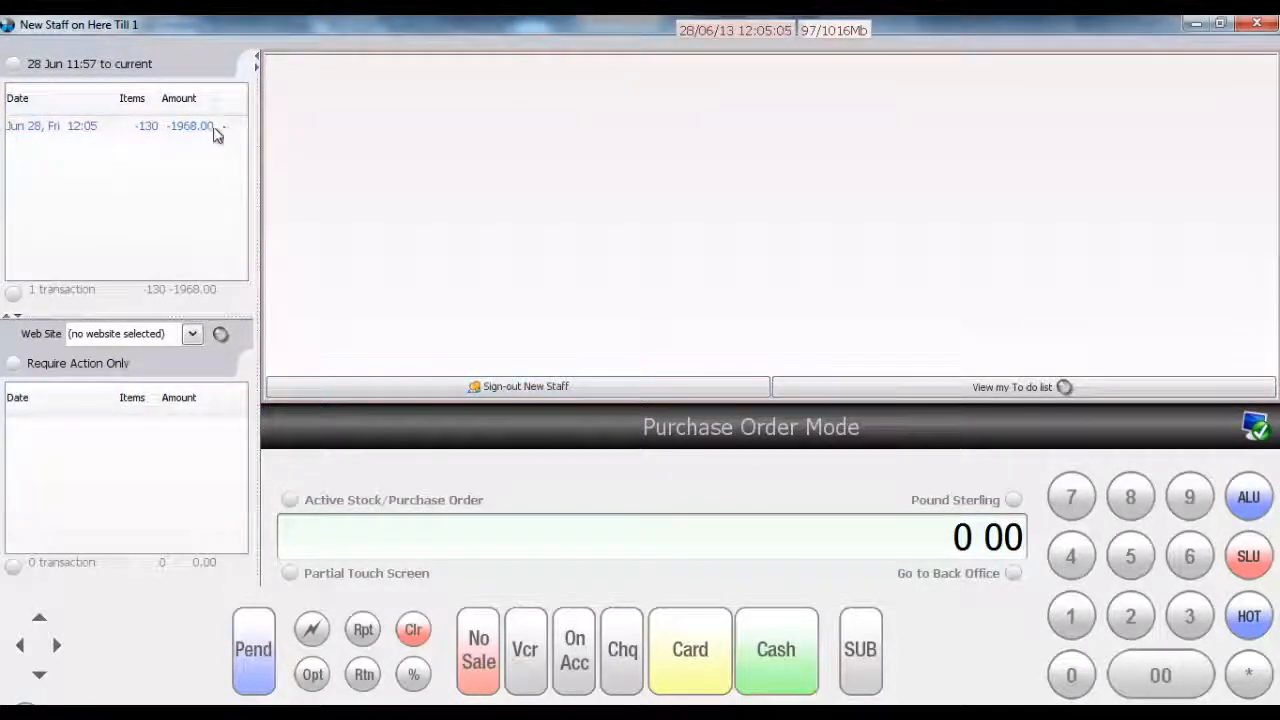
mouse_move(191, 135)
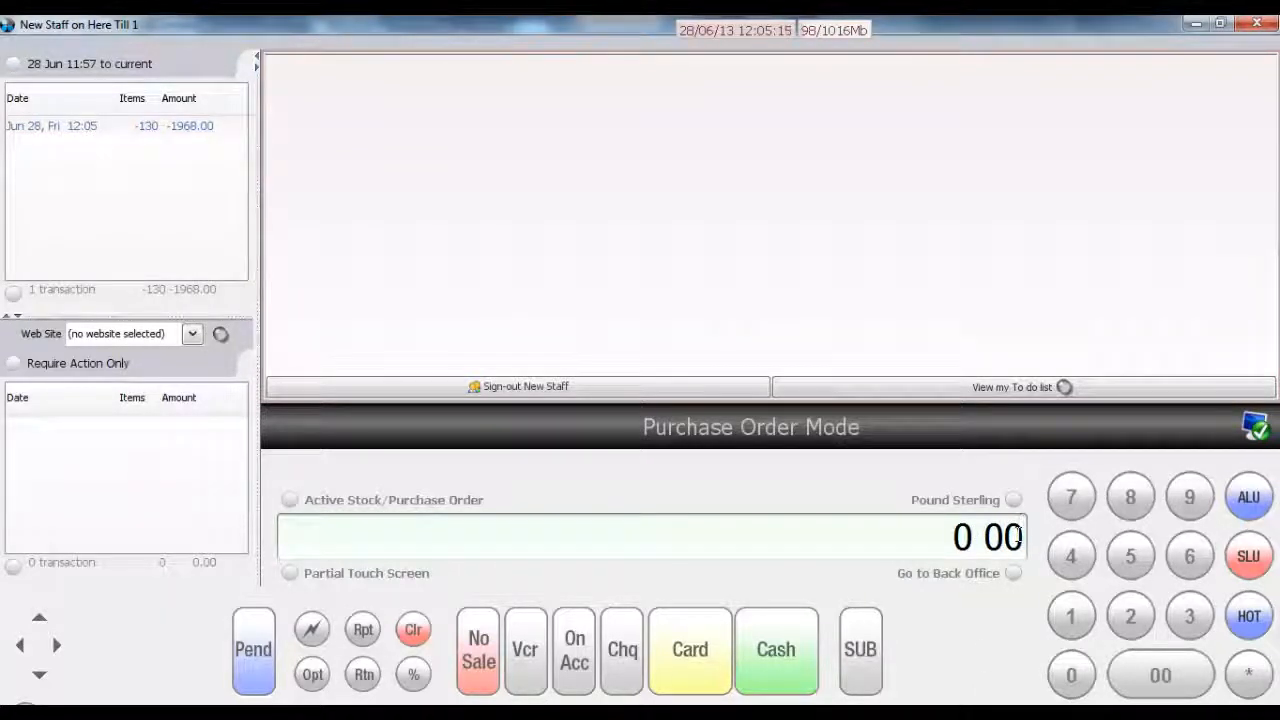
text(PO)
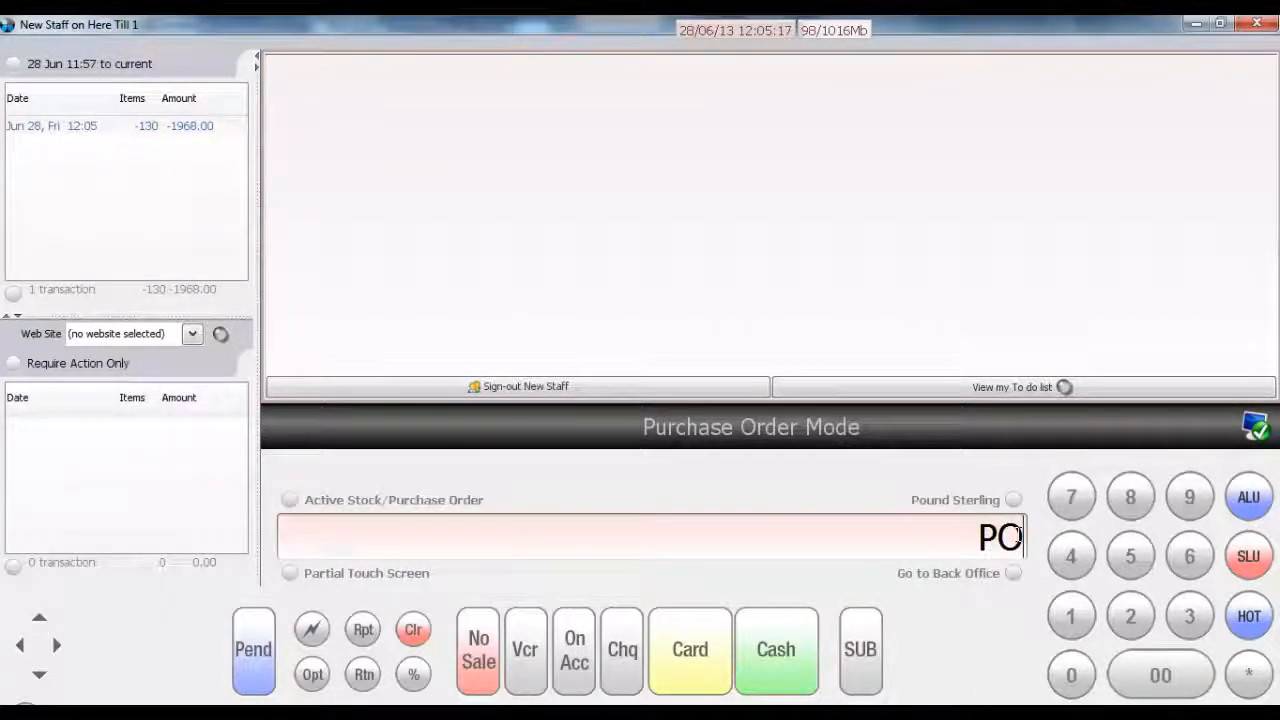
text(1011)
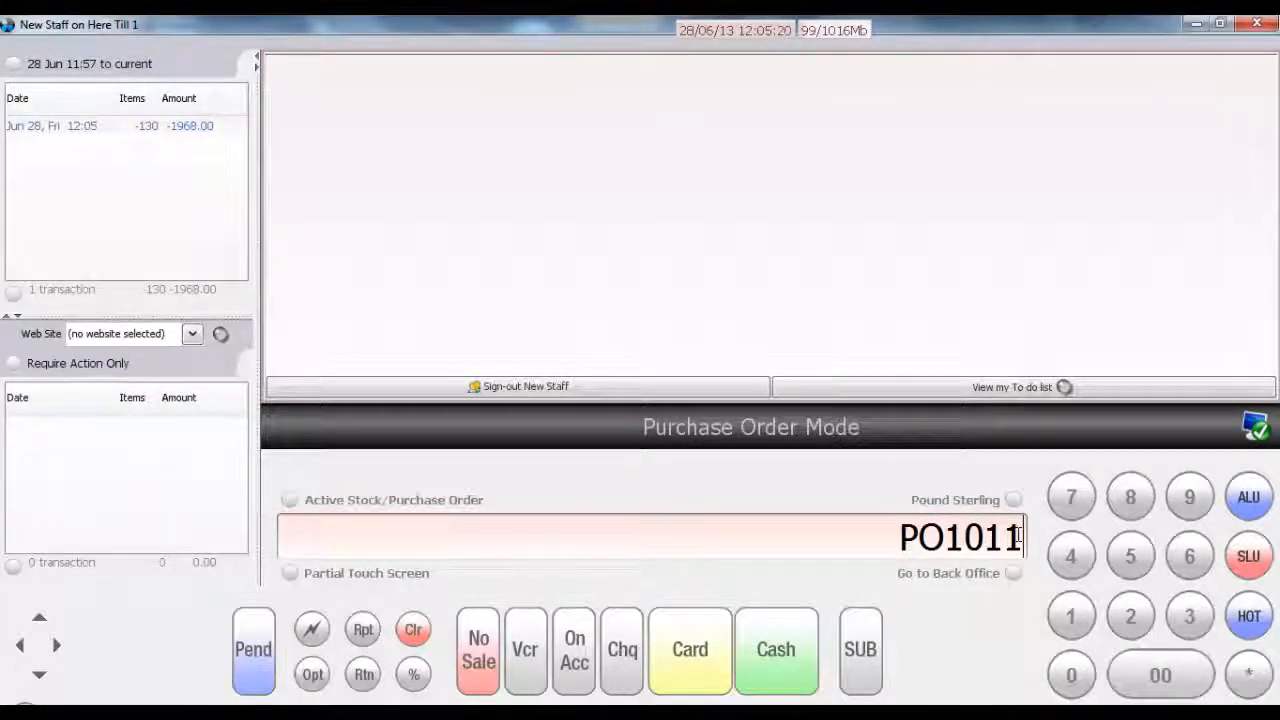
key(Return)
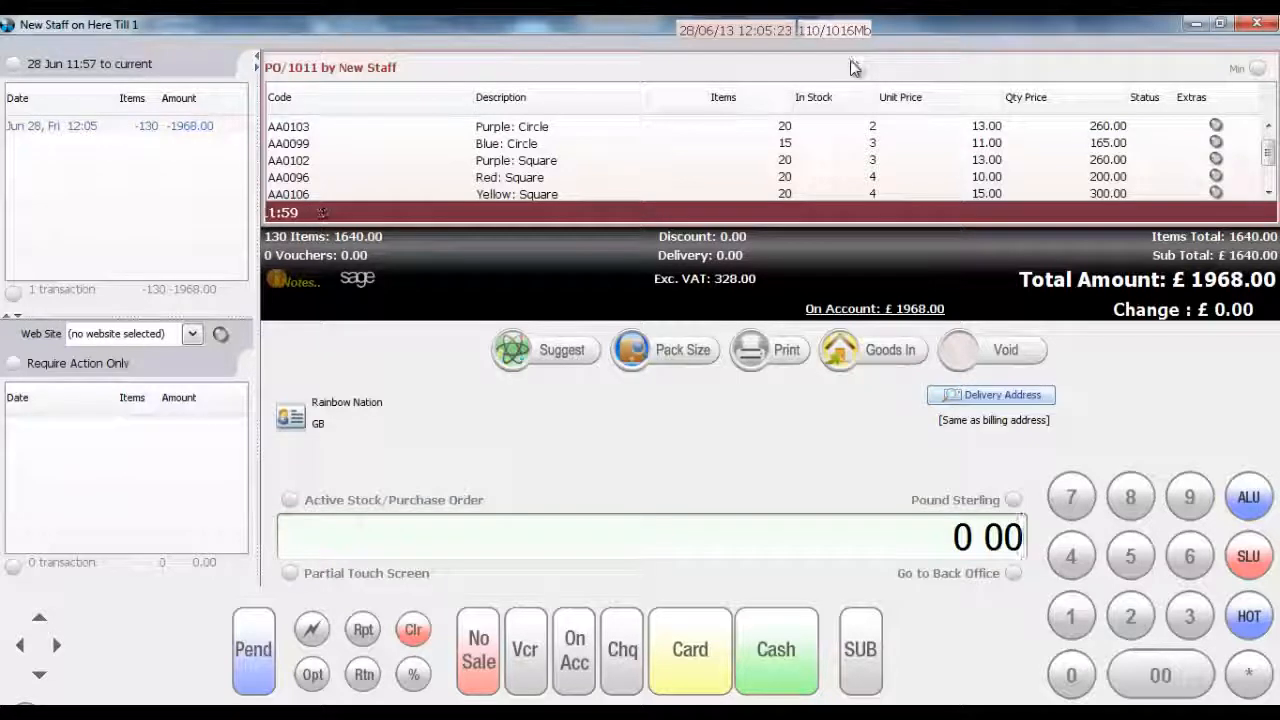
- Check the recalled order's item quantities and delete its on-account payment
scroll(719, 166, up, 1)
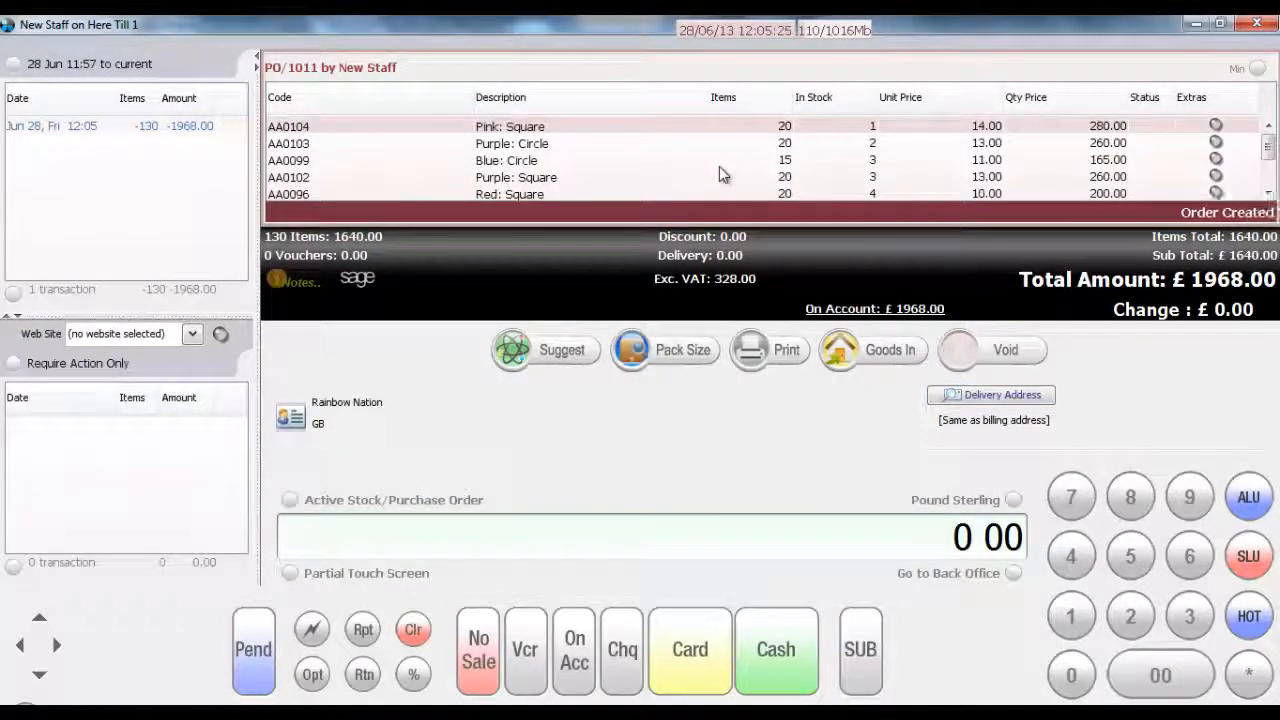
scroll(730, 166, down, 4)
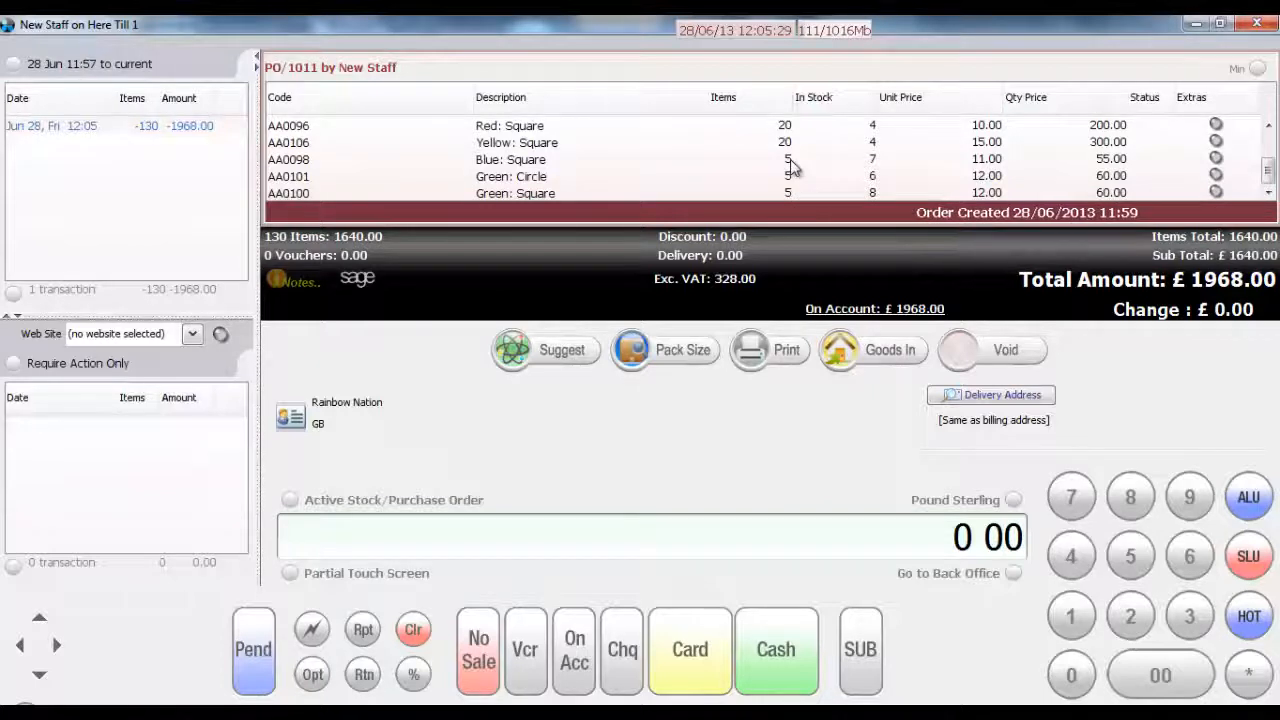
scroll(775, 175, up, 4)
scroll(770, 170, down, 4)
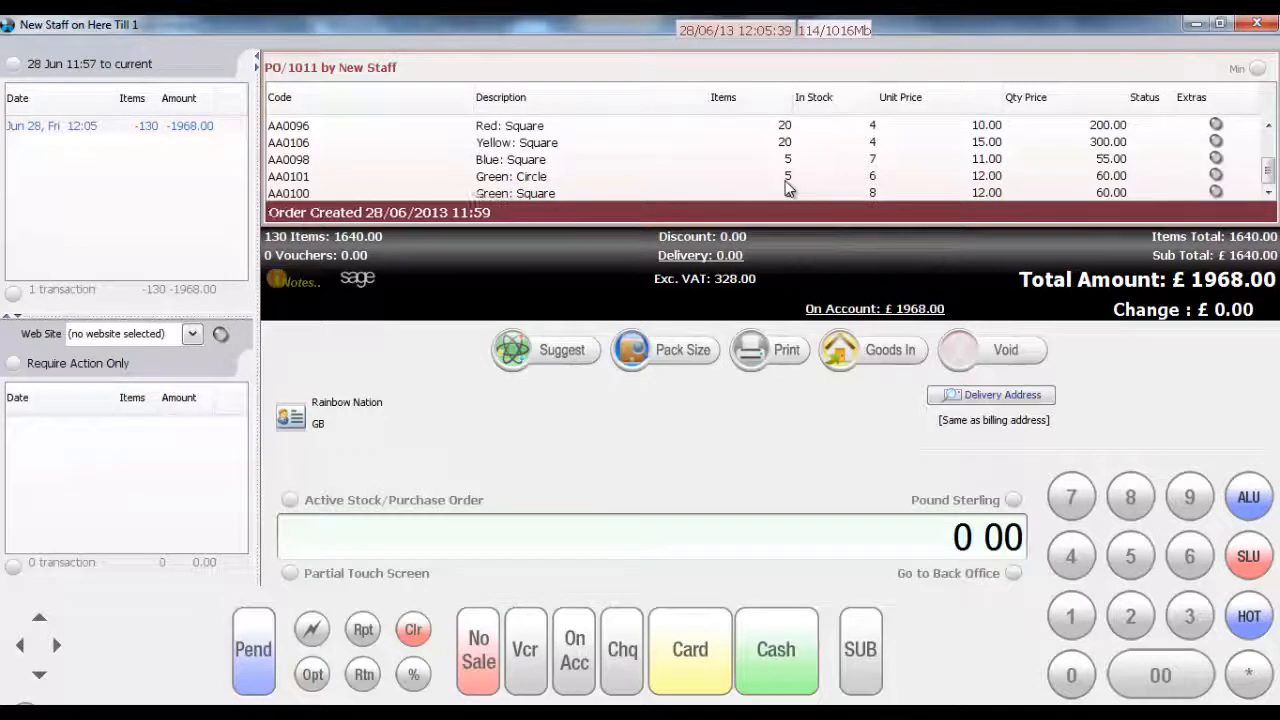
scroll(787, 182, up, 1)
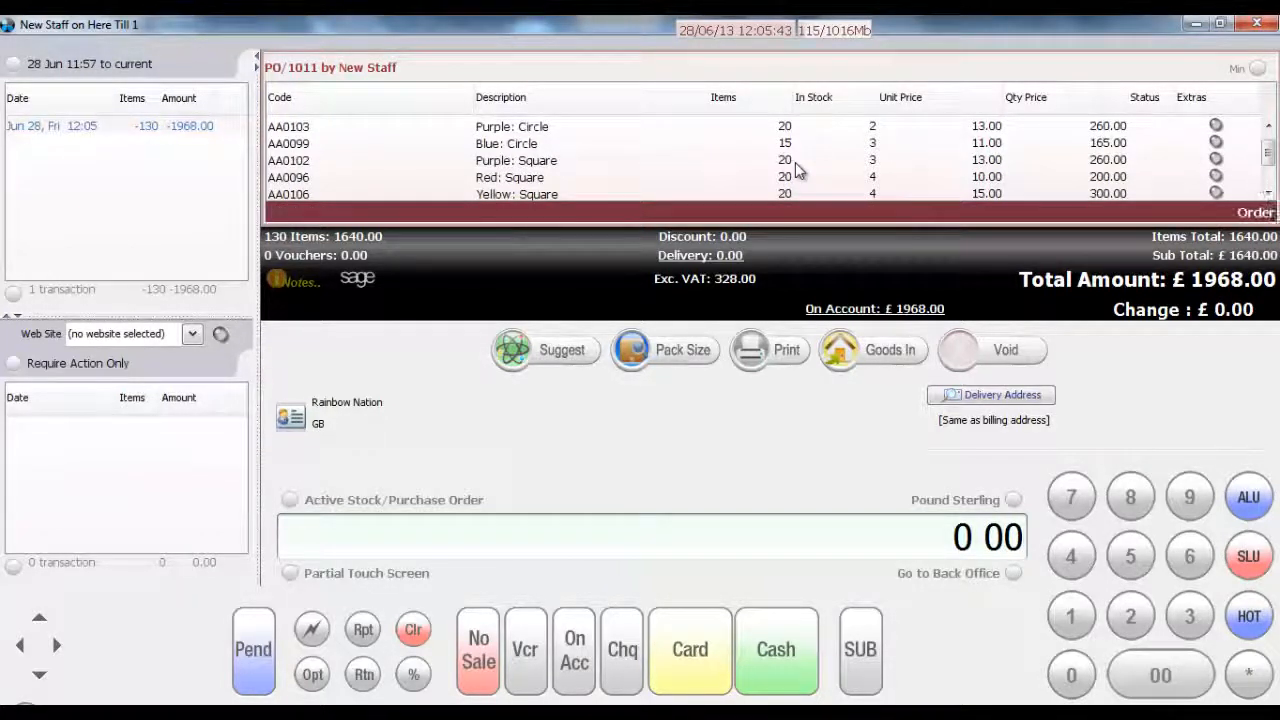
click(830, 310)
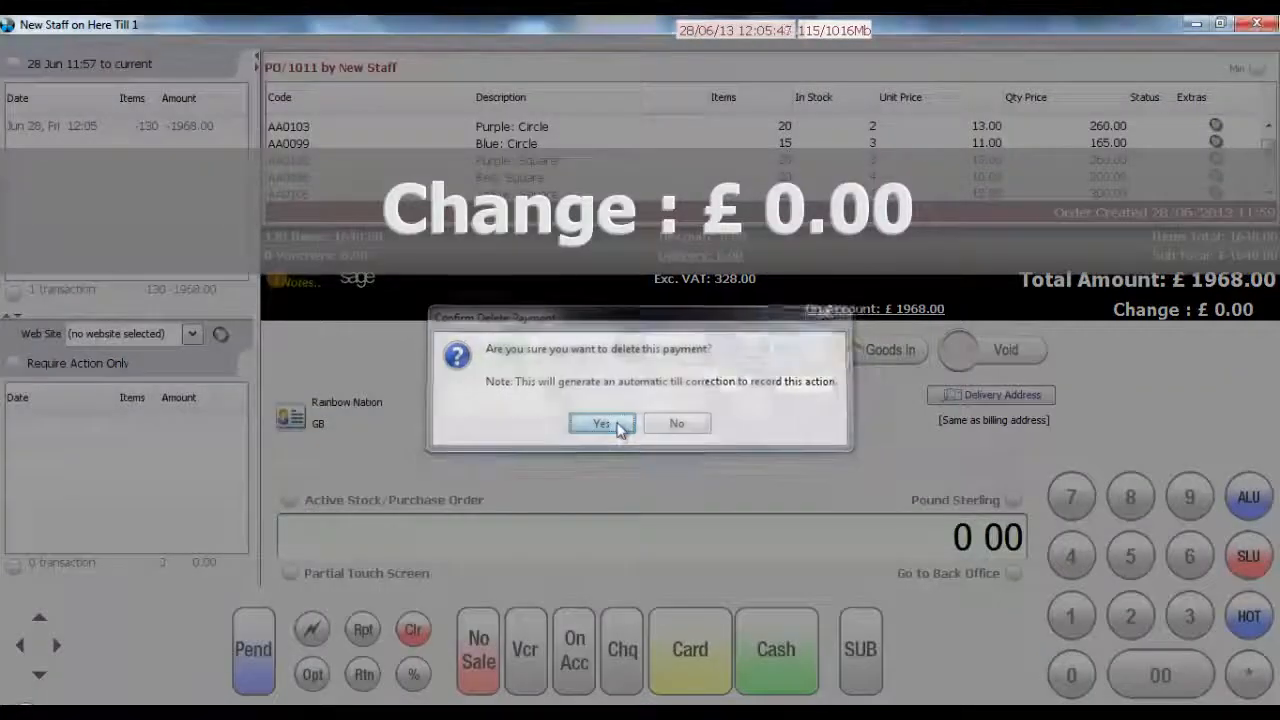
click(603, 424)
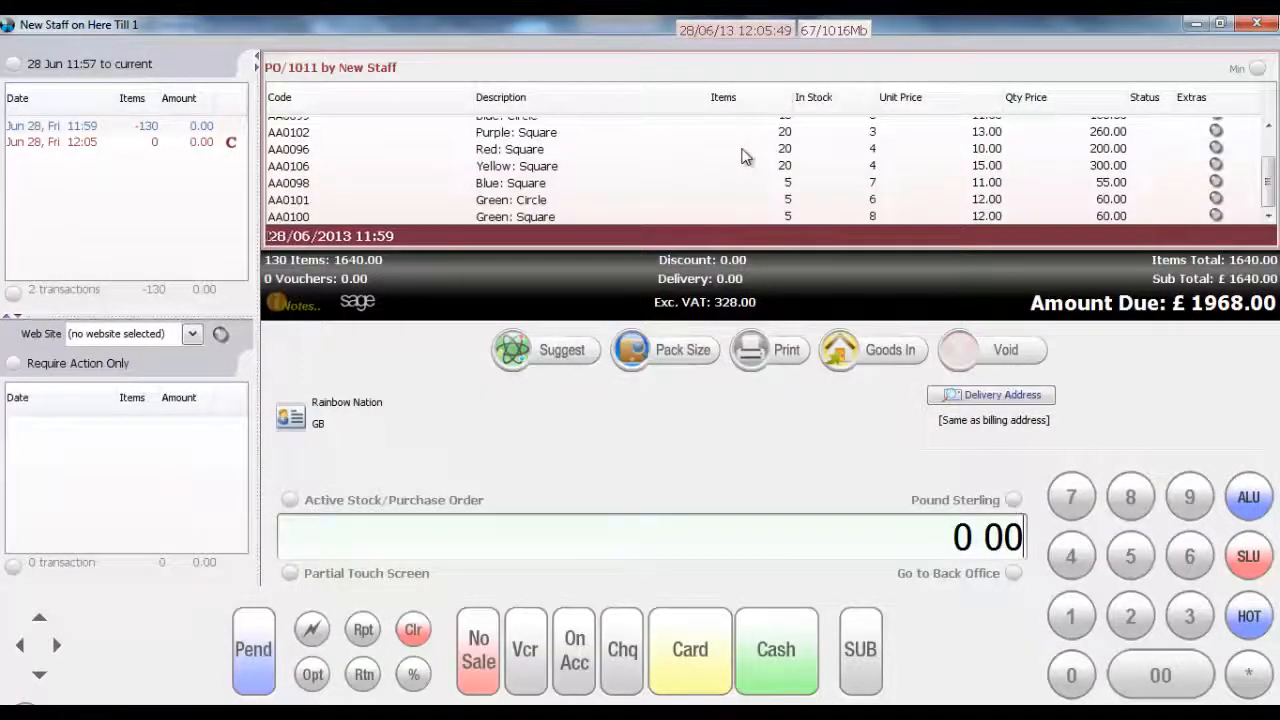
- Remove Green: Square from the order and set the quantity of Purple: Square to 15
click(545, 218)
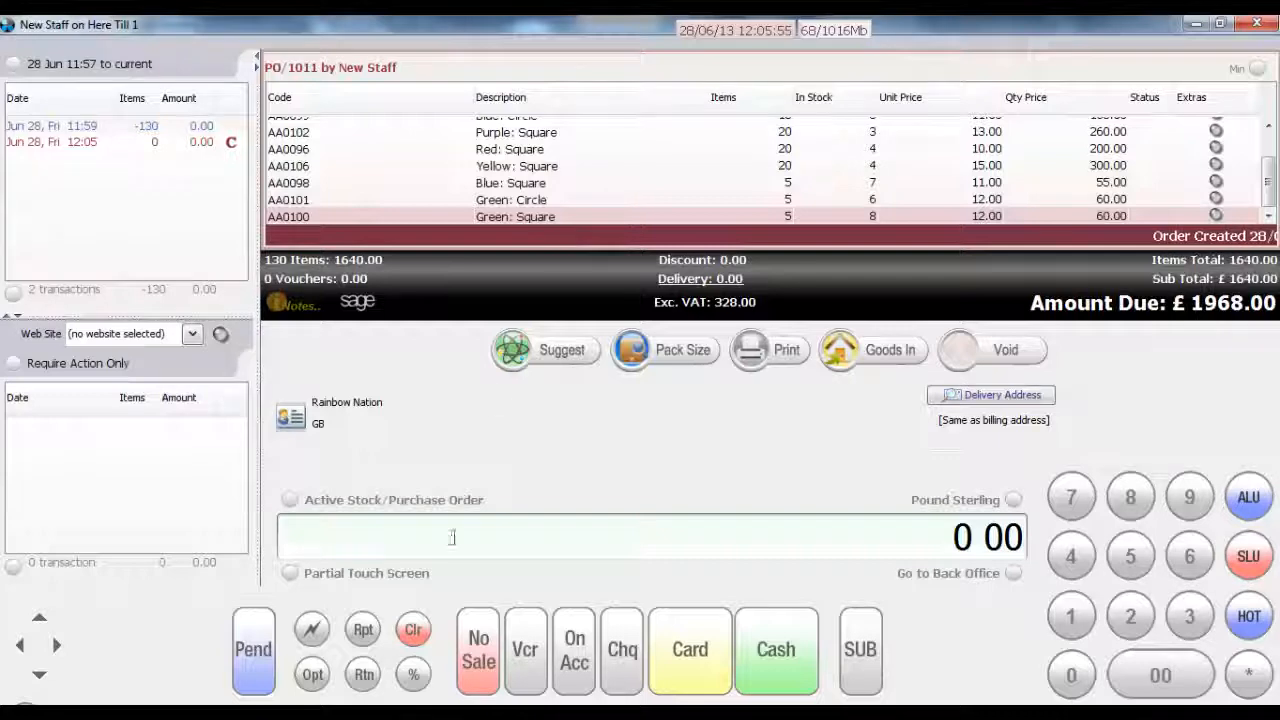
key(Delete)
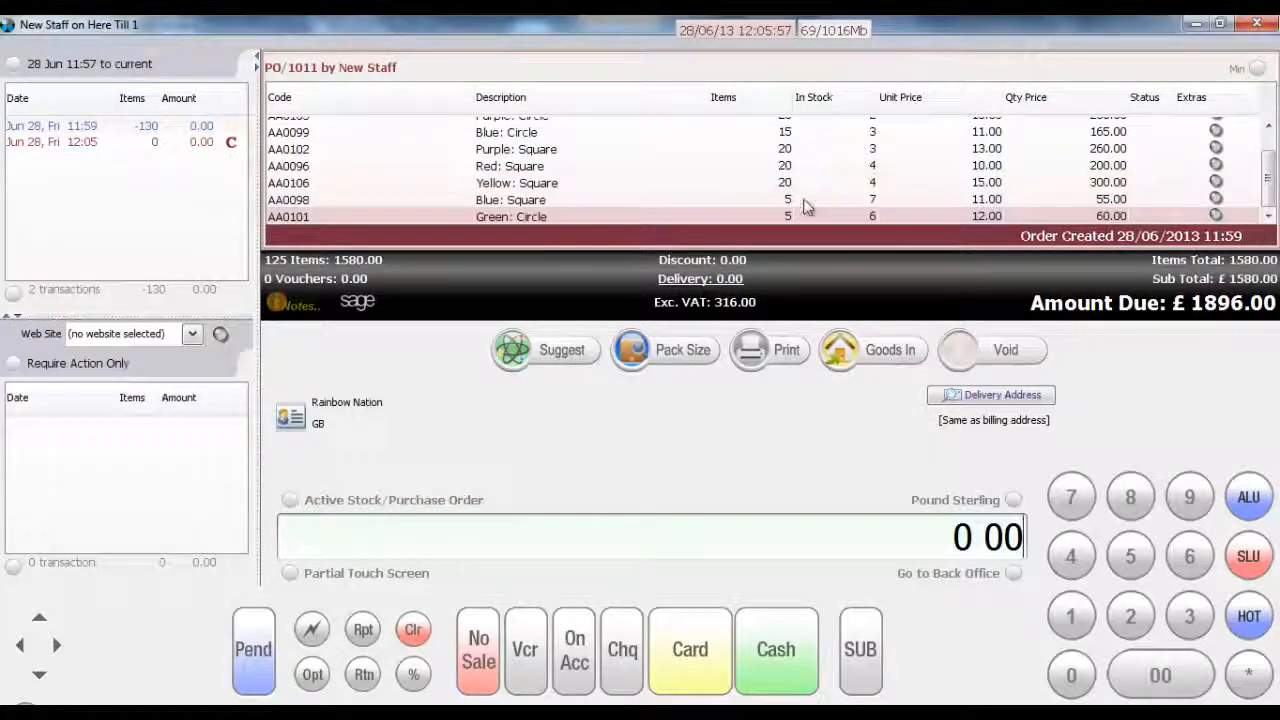
scroll(805, 205, up, 2)
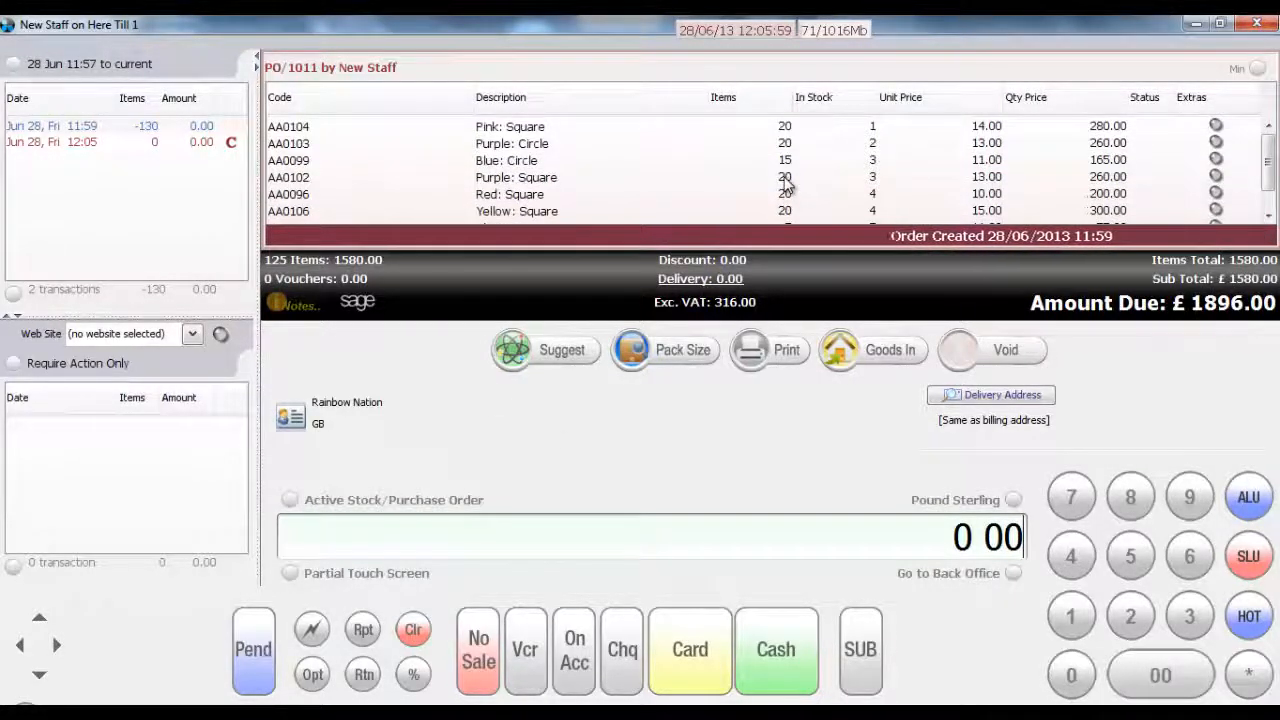
double_click(784, 176)
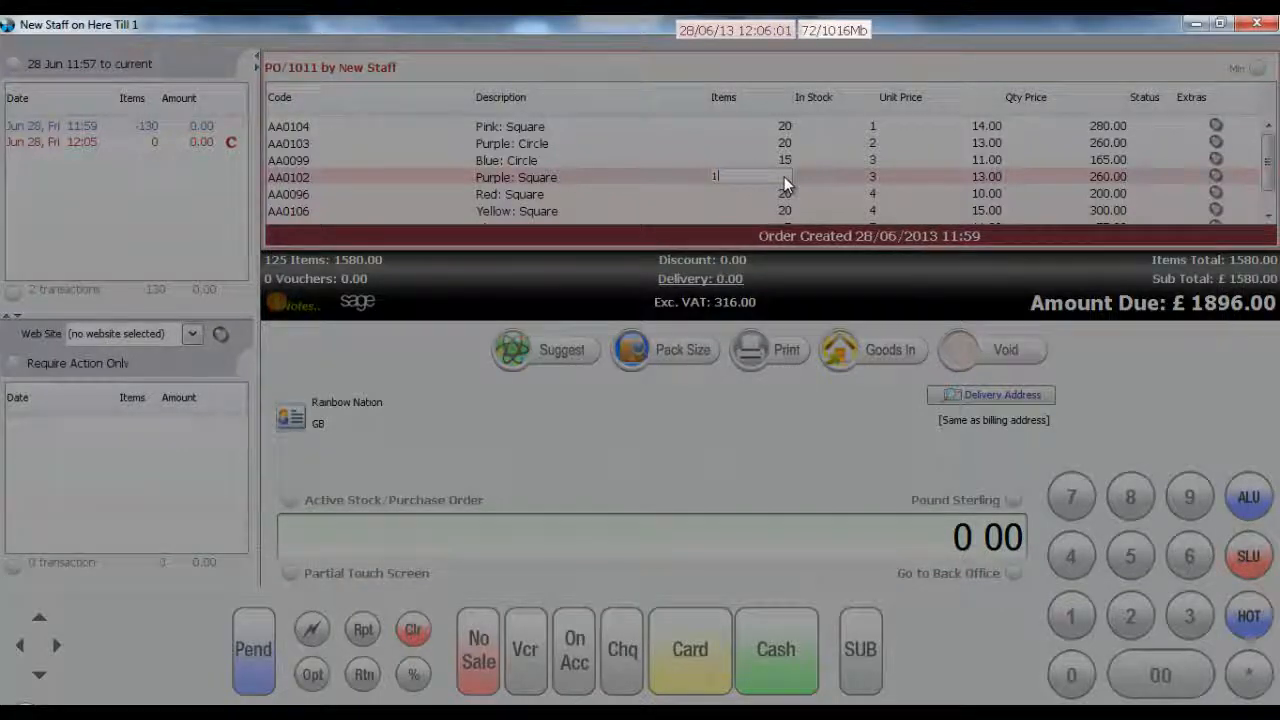
text(15)
key(Return)
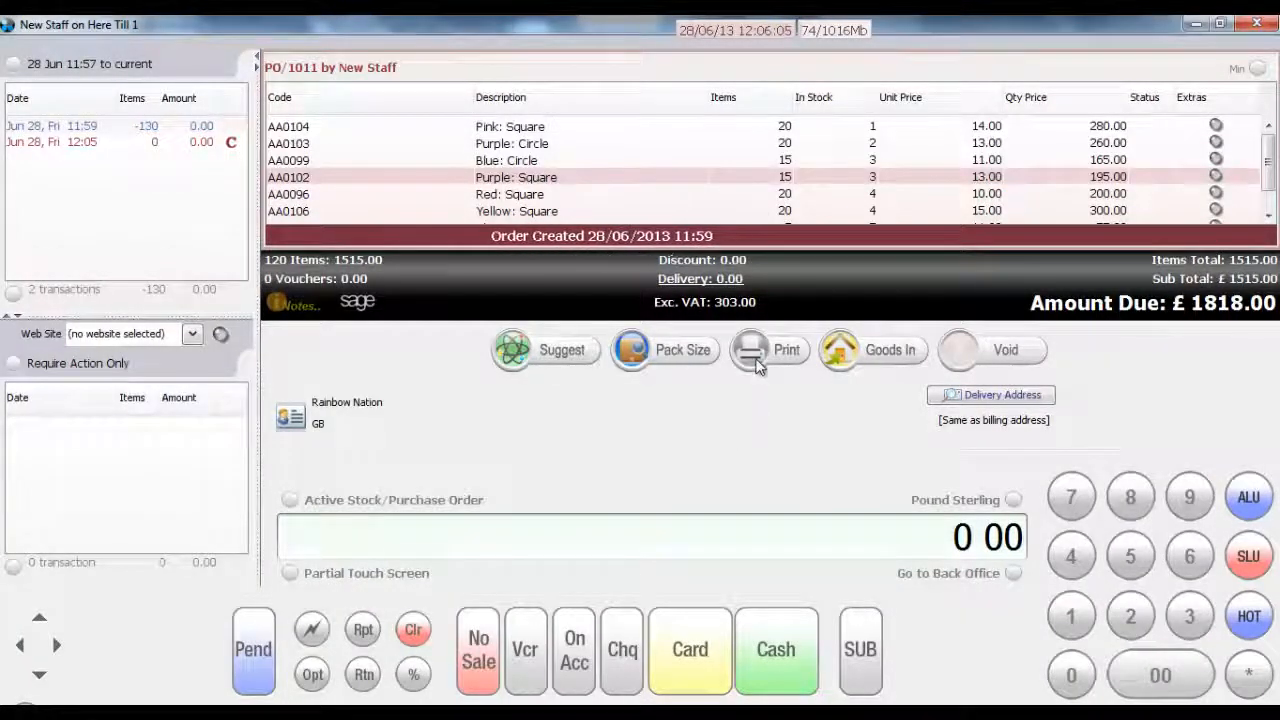
- Put the amended order on account and reopen it from the transaction list for goods-in processing
click(572, 666)
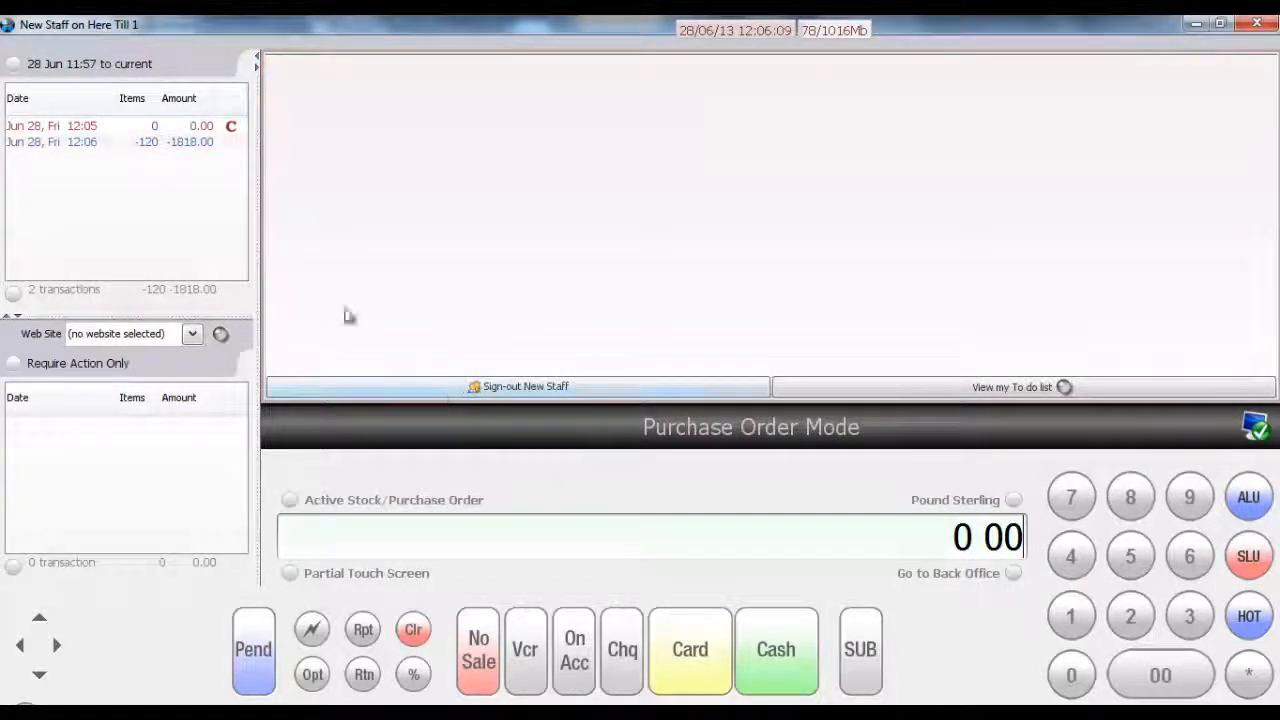
click(110, 144)
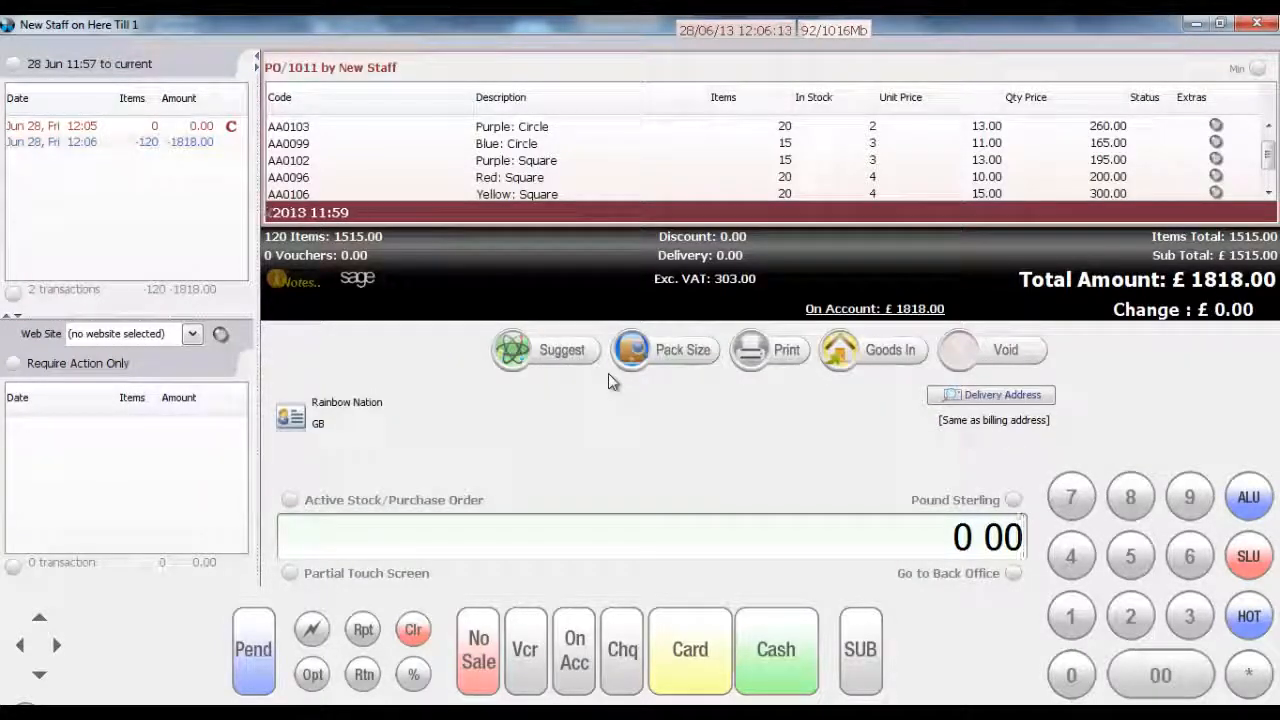
click(880, 352)
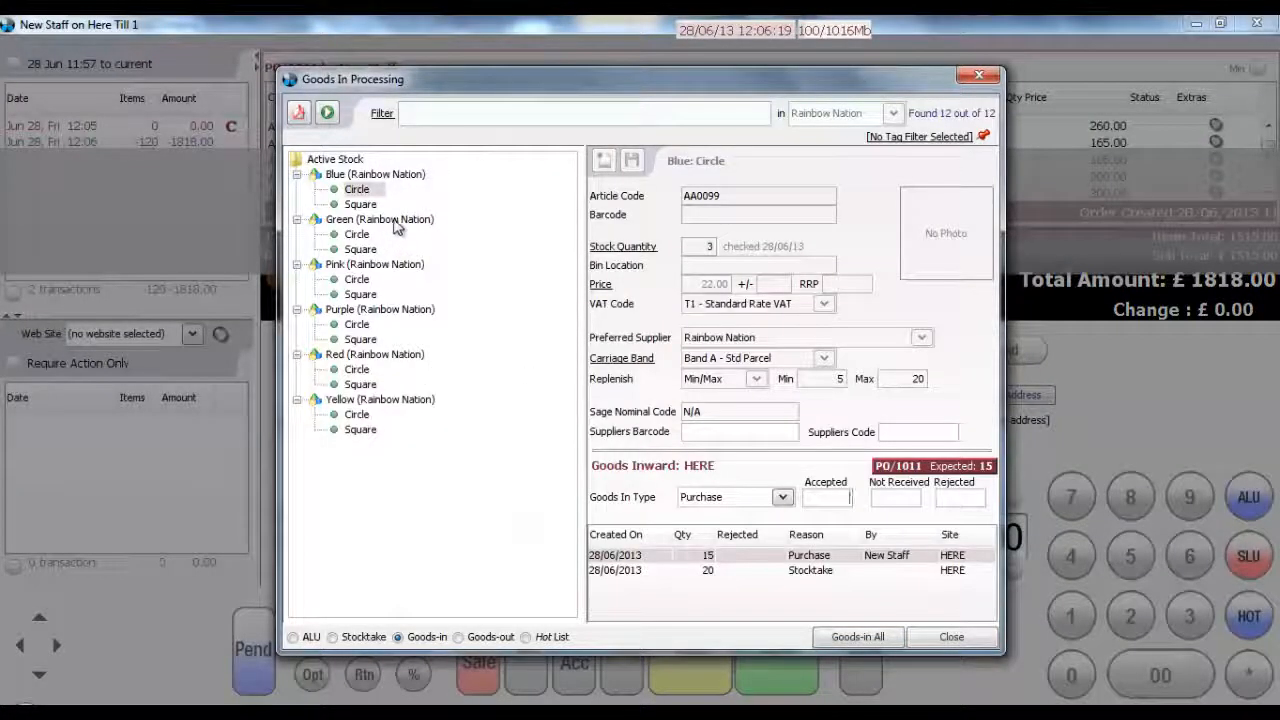
- Record 5 not received and 1 rejected for Blue: Circle, and book in all the order's goods
click(345, 204)
click(355, 190)
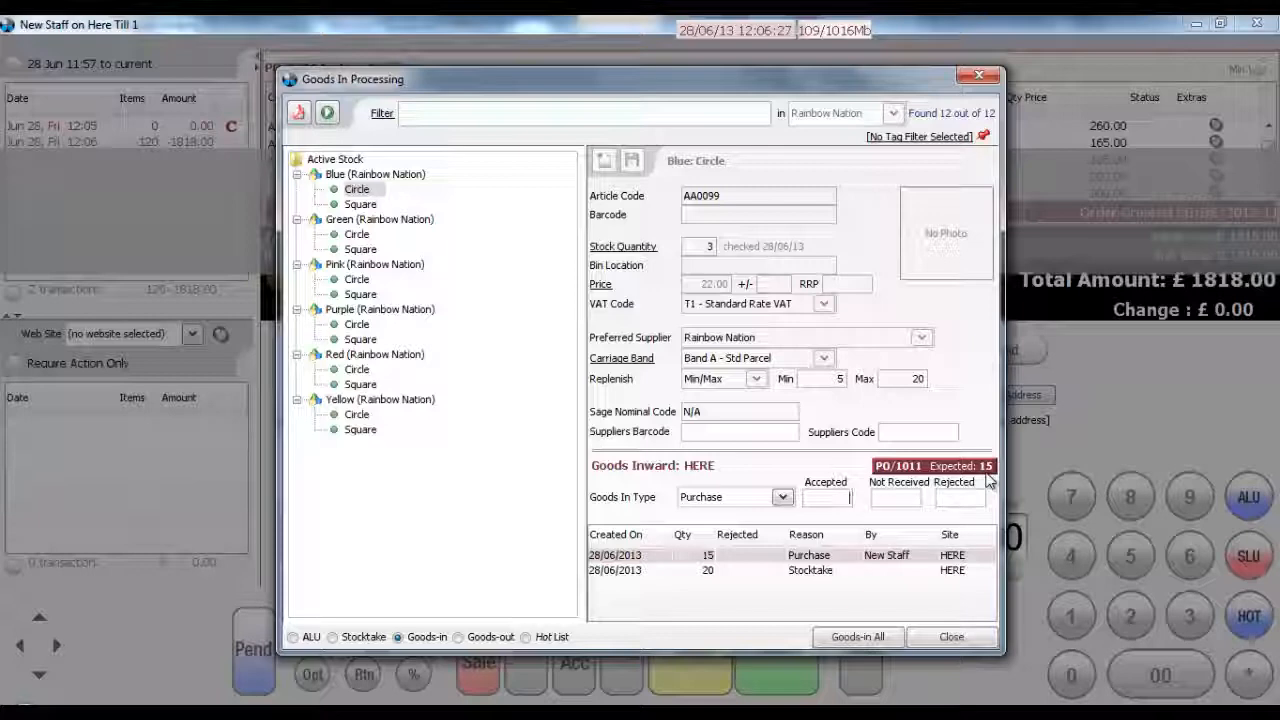
click(908, 503)
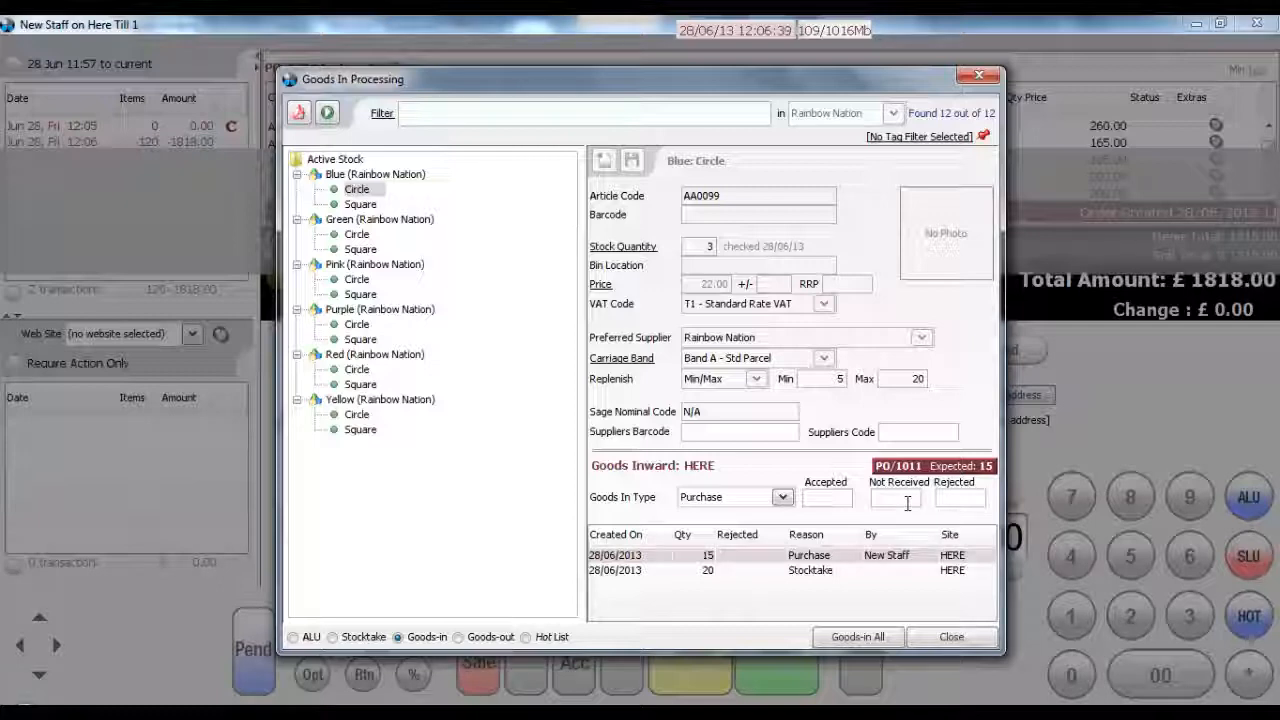
text(1)
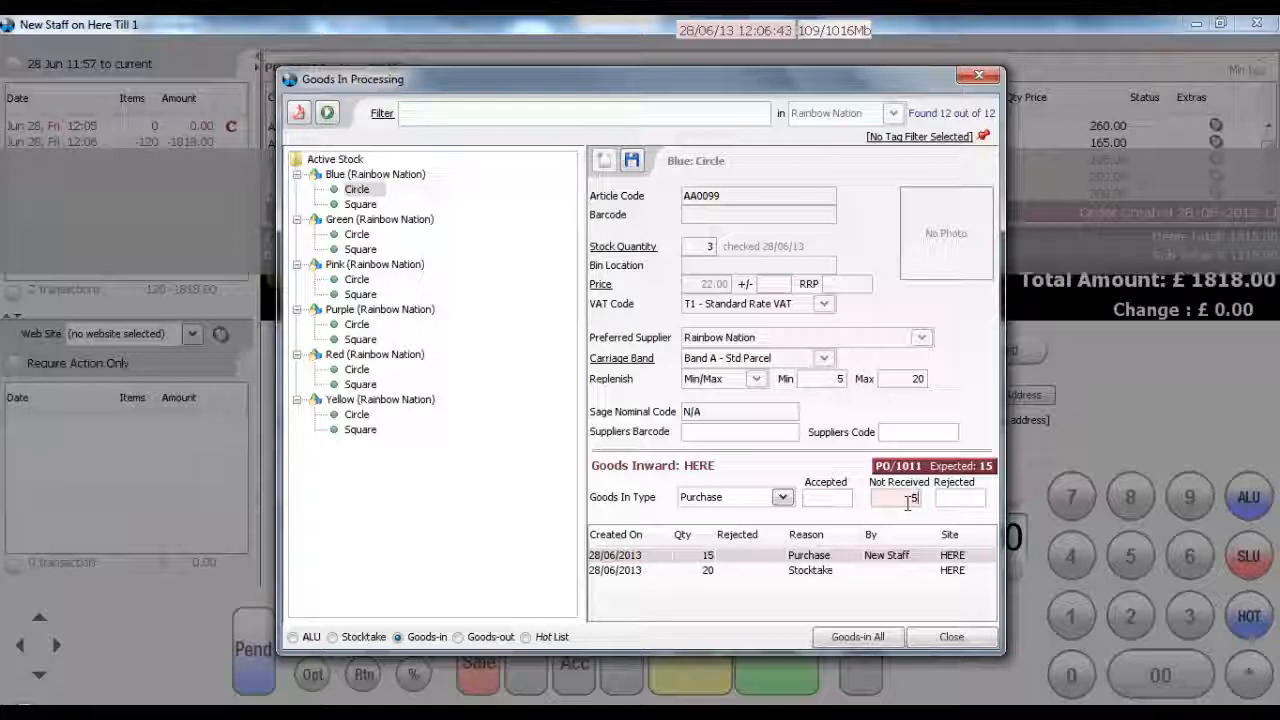
click(979, 500)
text(1)
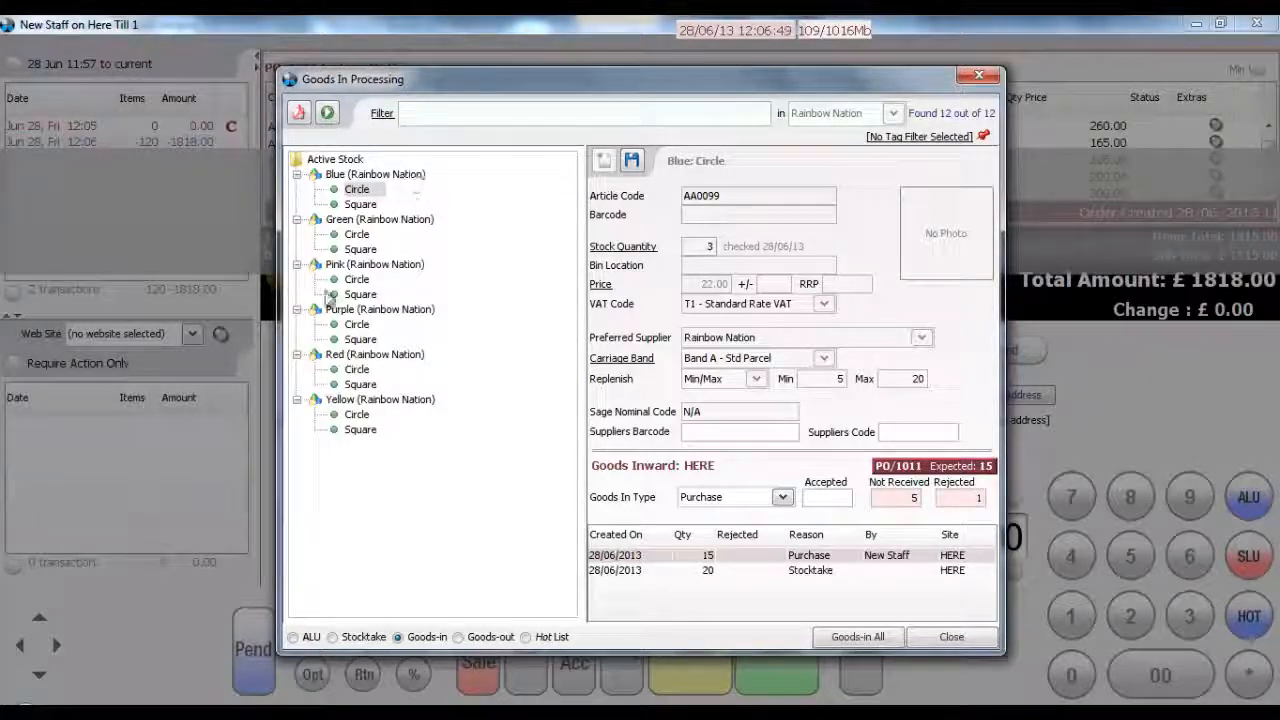
click(858, 641)
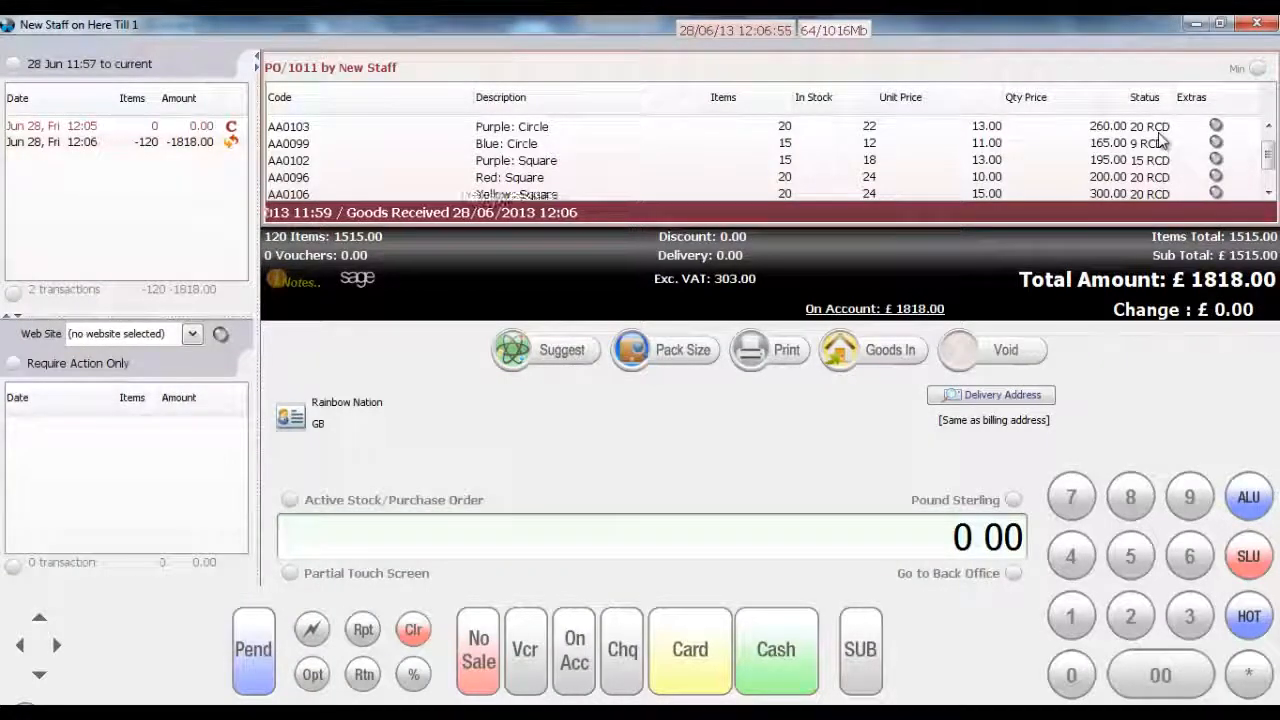
- Check the received quantities and record a card payment of 1000.00 against the order
scroll(1162, 168, down, 1)
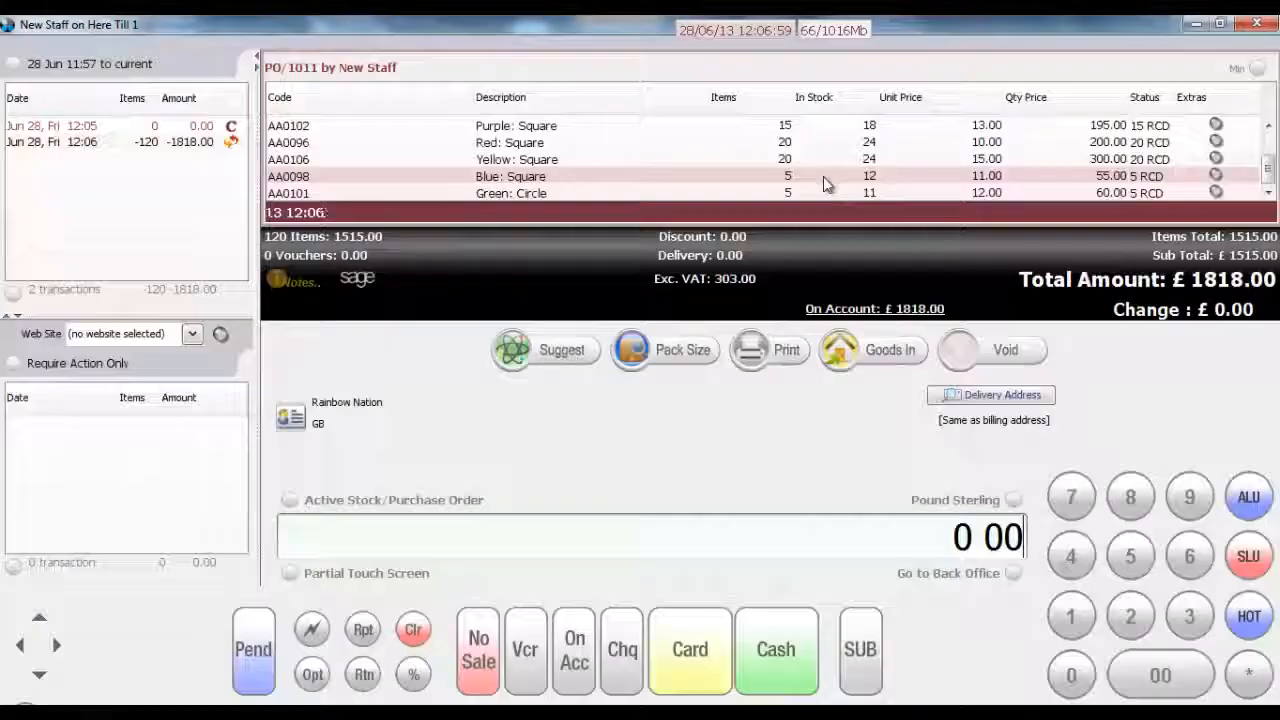
scroll(1162, 184, up, 1)
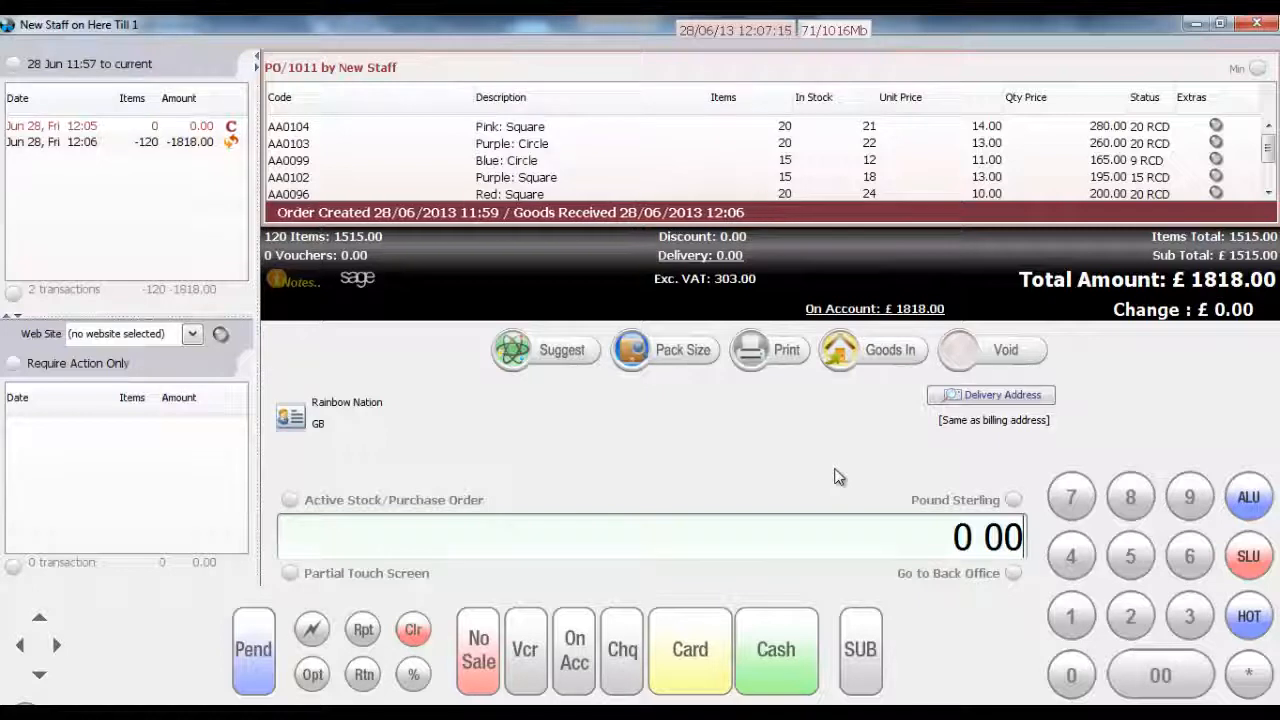
click(1072, 616)
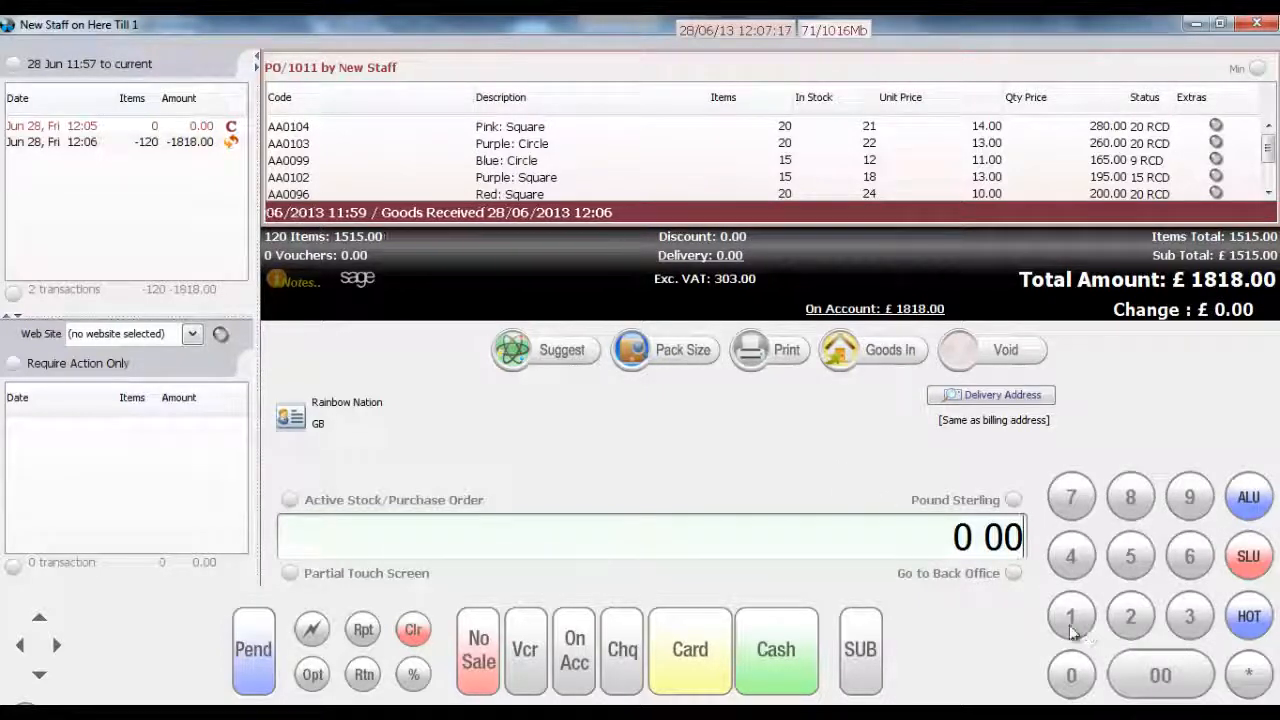
click(1122, 680)
click(1068, 678)
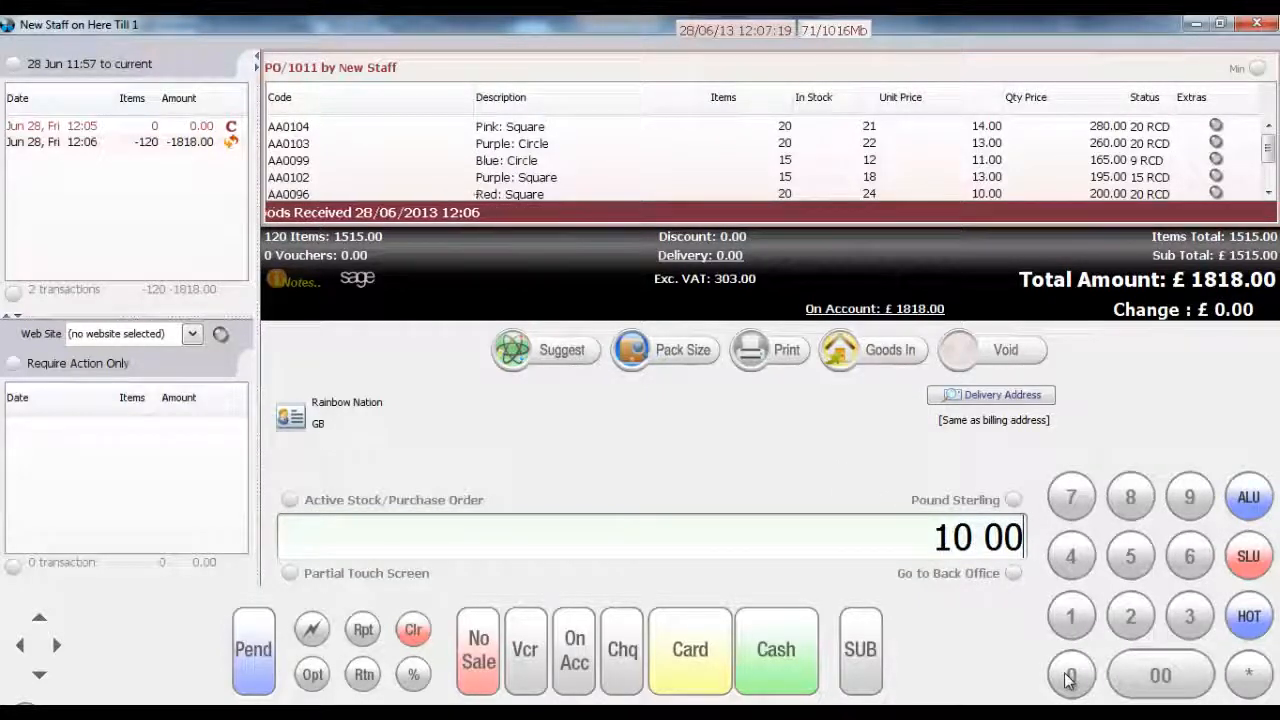
click(1068, 678)
click(1068, 678)
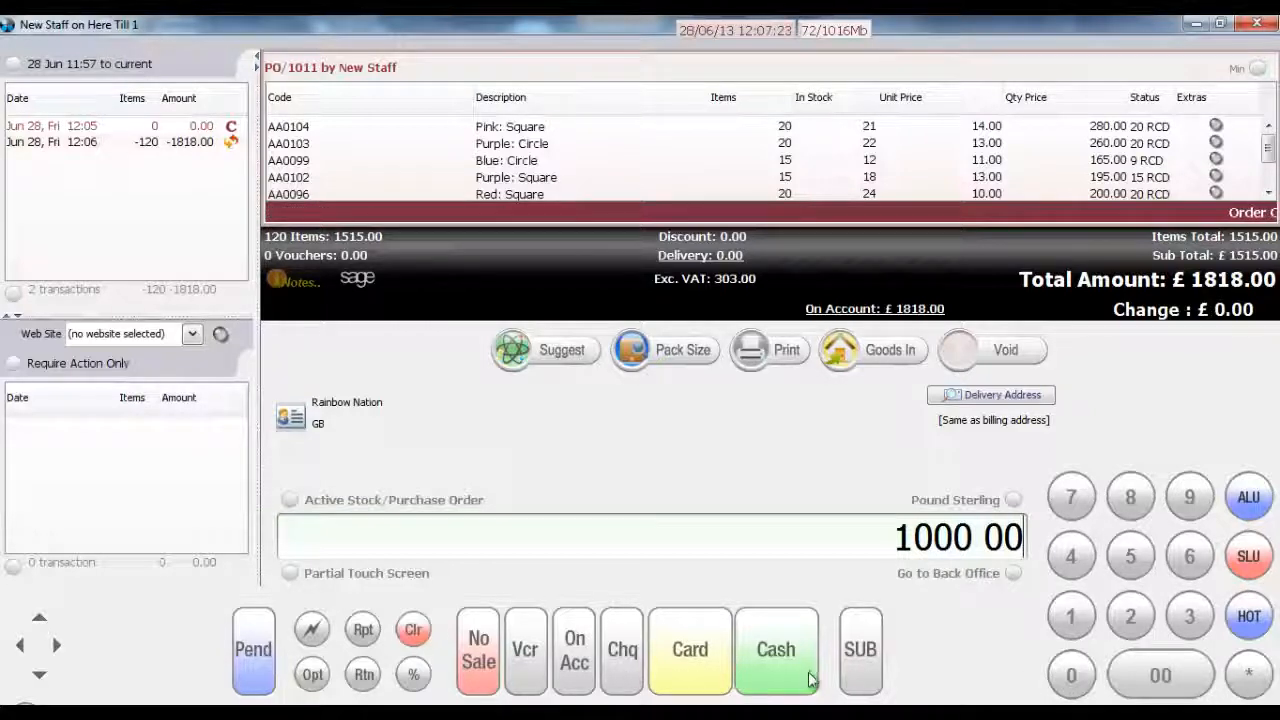
click(703, 662)
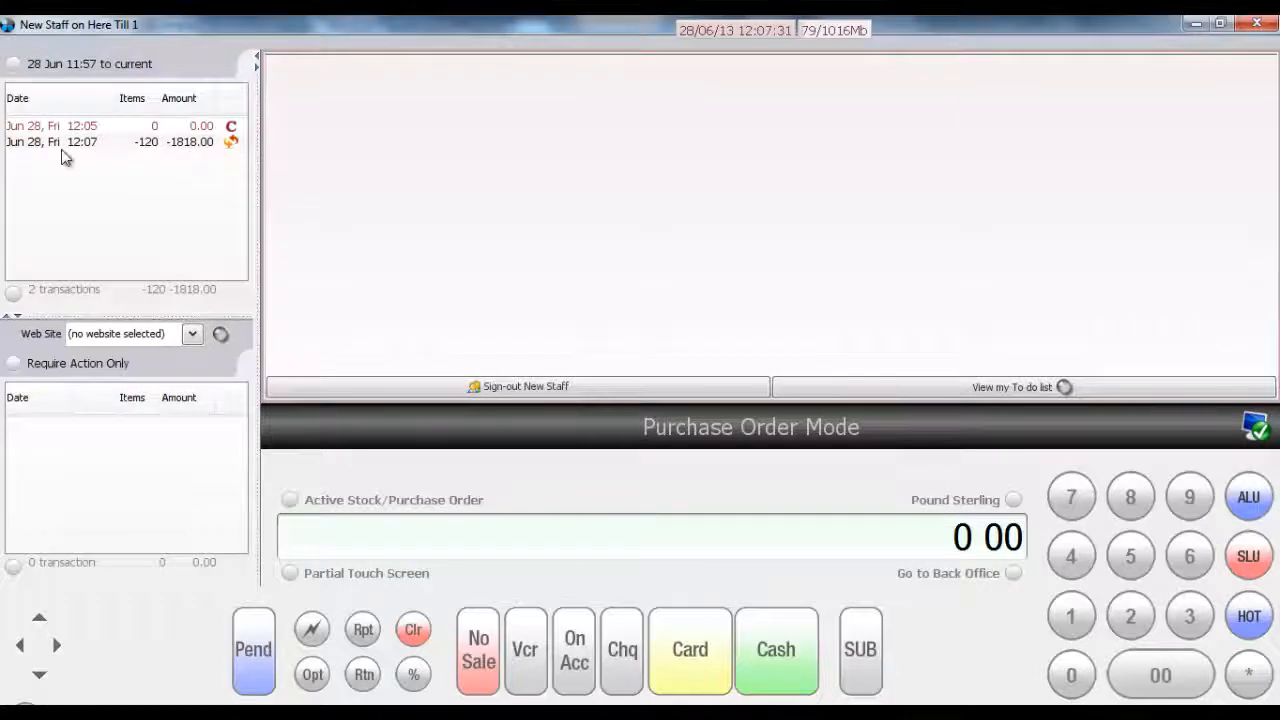
- Reopen the part-paid order to book in all its outstanding goods, and select its entry in the transaction list
click(175, 148)
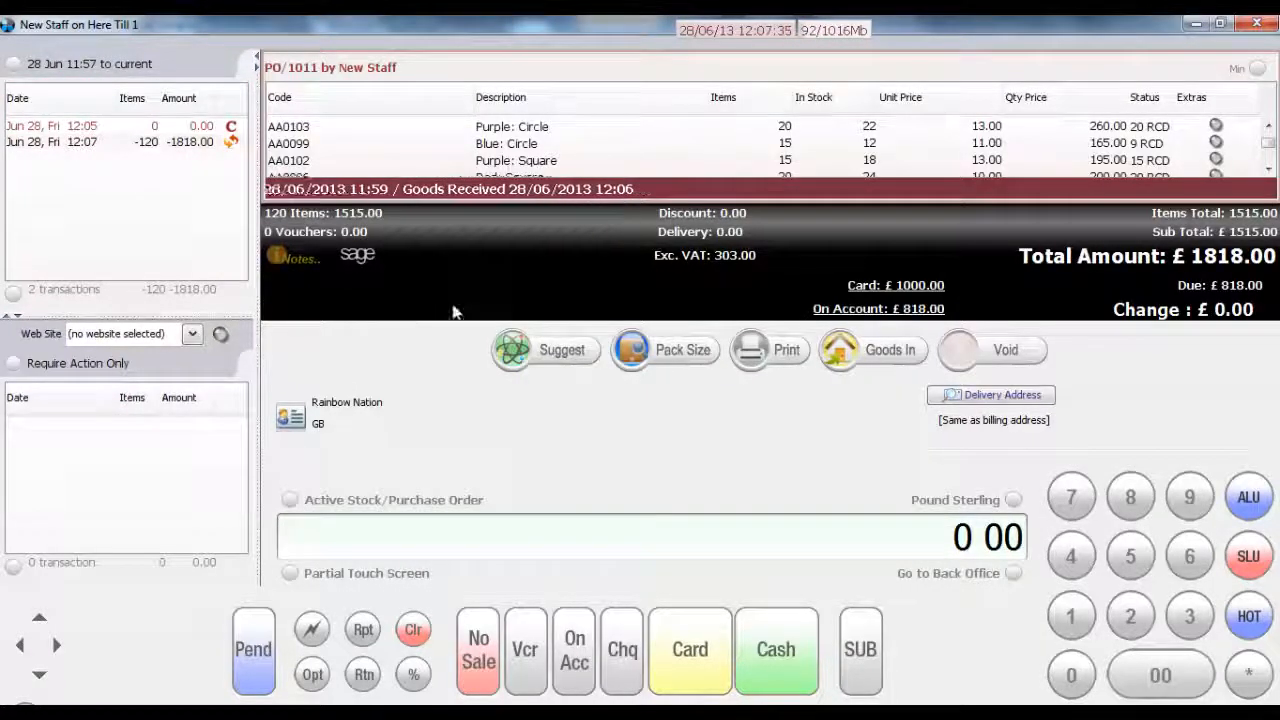
click(889, 355)
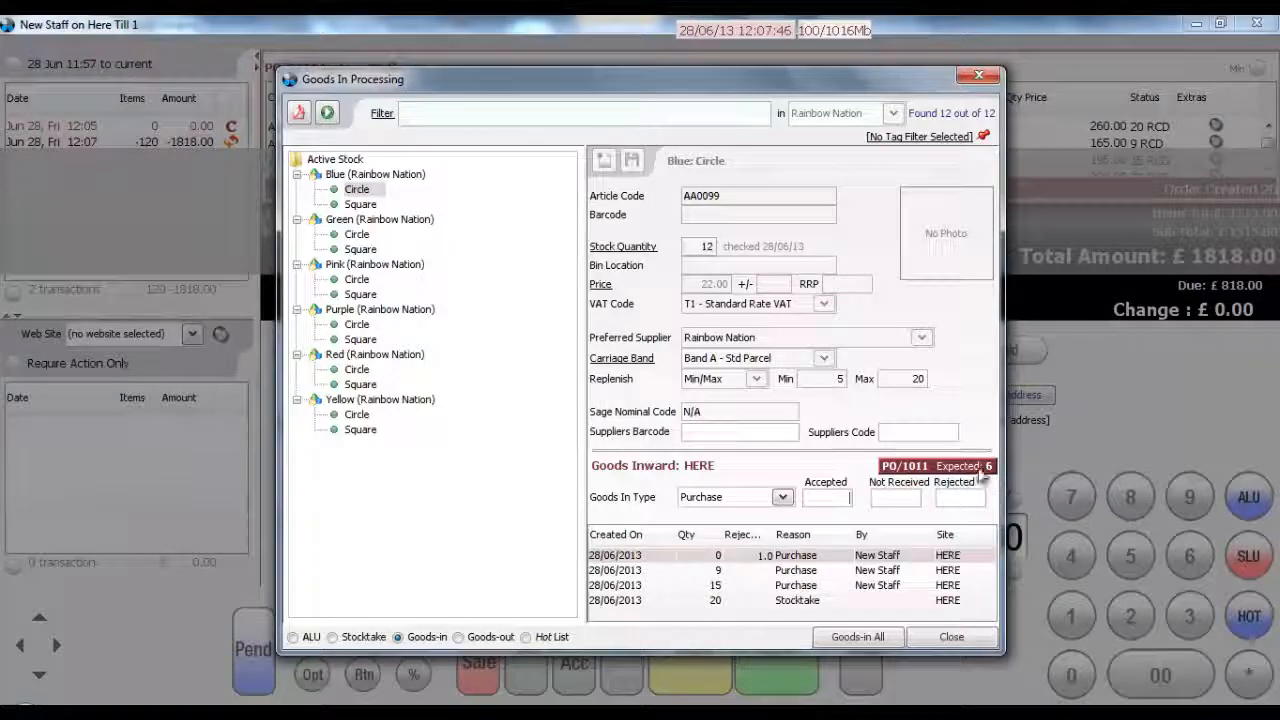
click(855, 637)
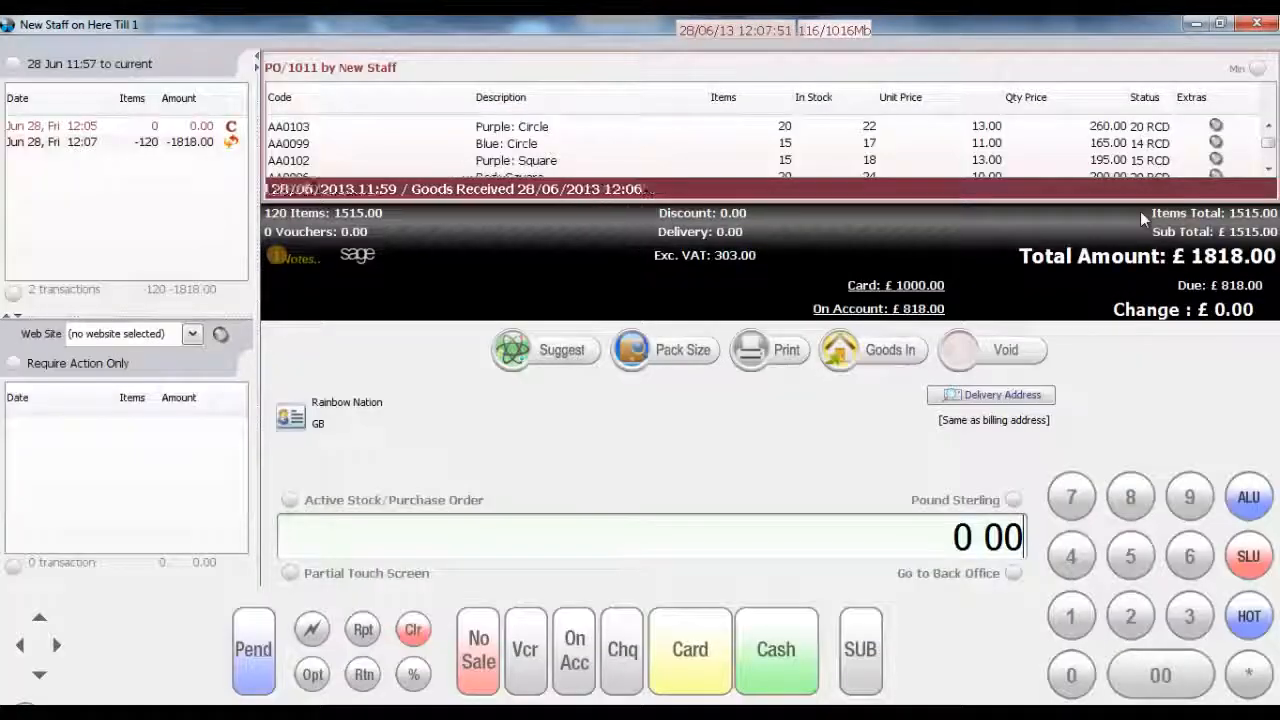
scroll(1078, 174, down, 2)
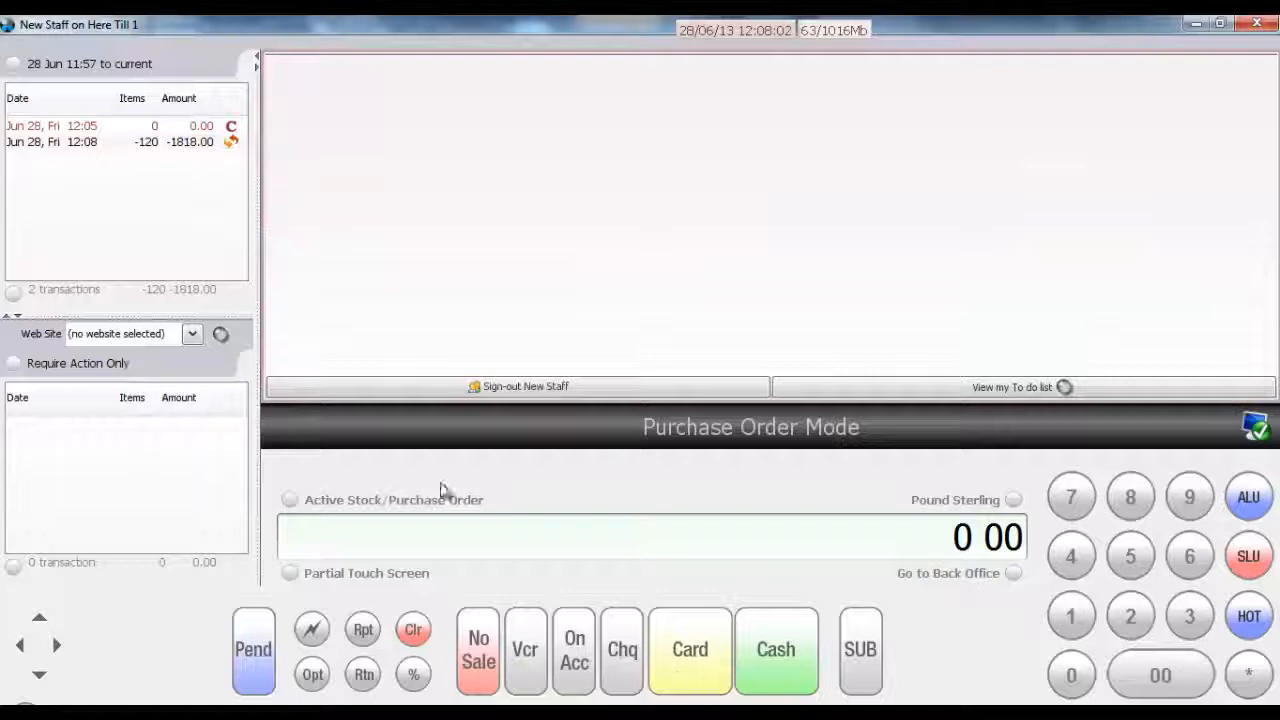
click(204, 146)
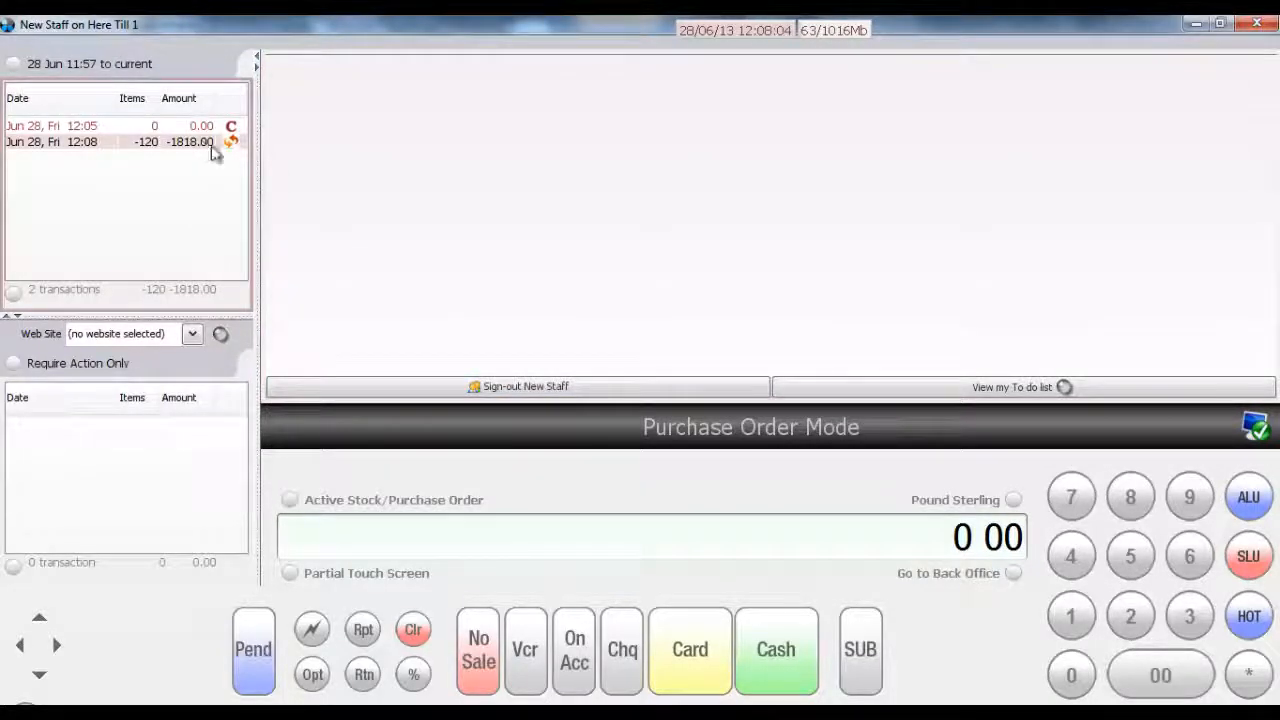